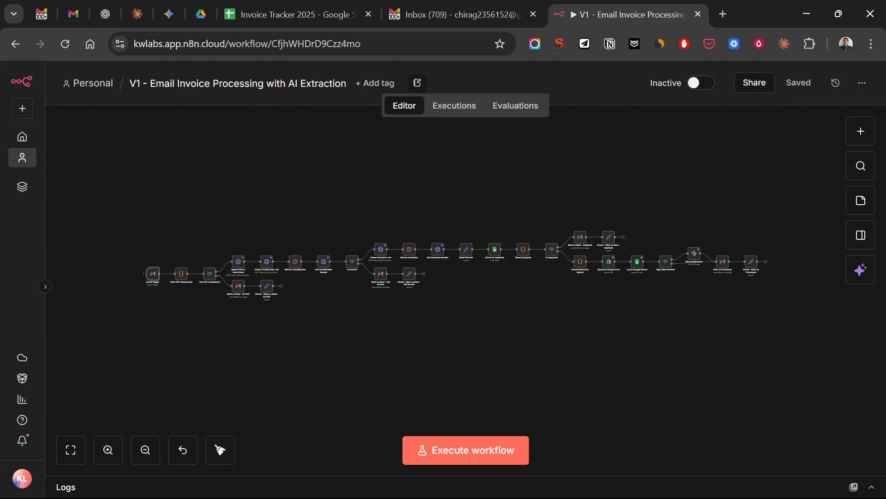
# - Open the Gmail Trigger node and review its poll times, event, search filter, read status and attachment download option
pyautogui.scroll(5, 160, 298)
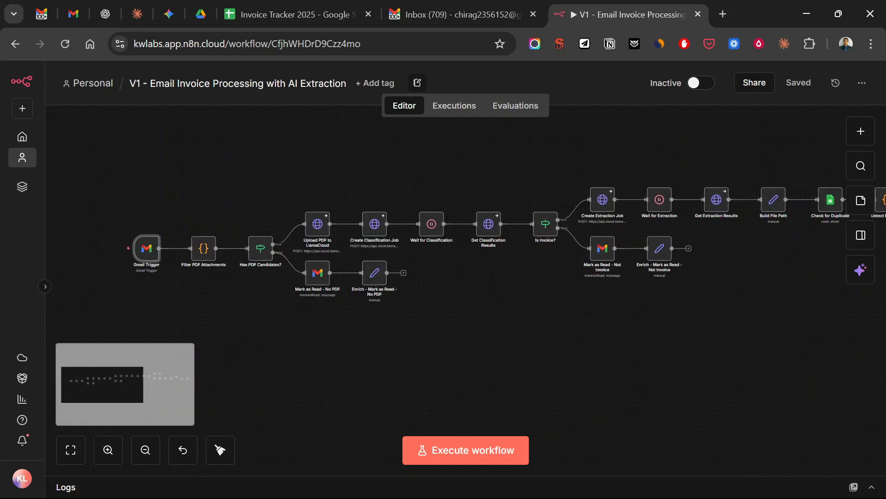
pyautogui.scroll(2, 187, 302)
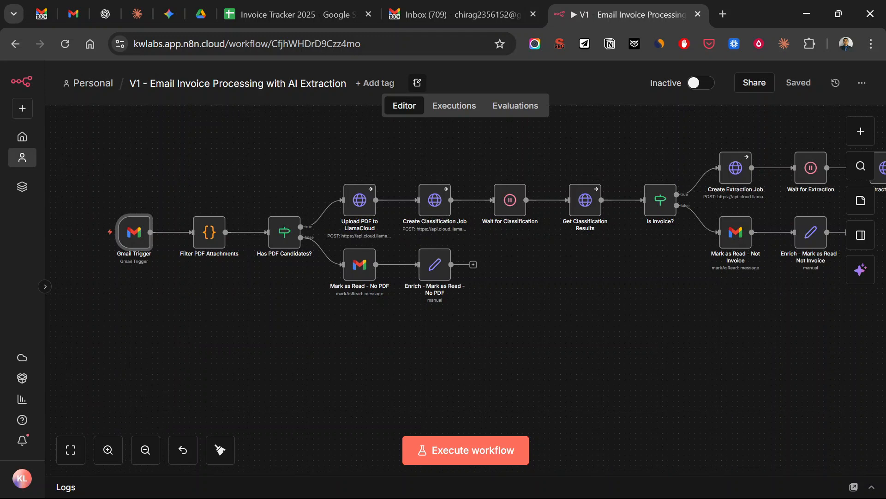
pyautogui.scroll(3, 167, 295)
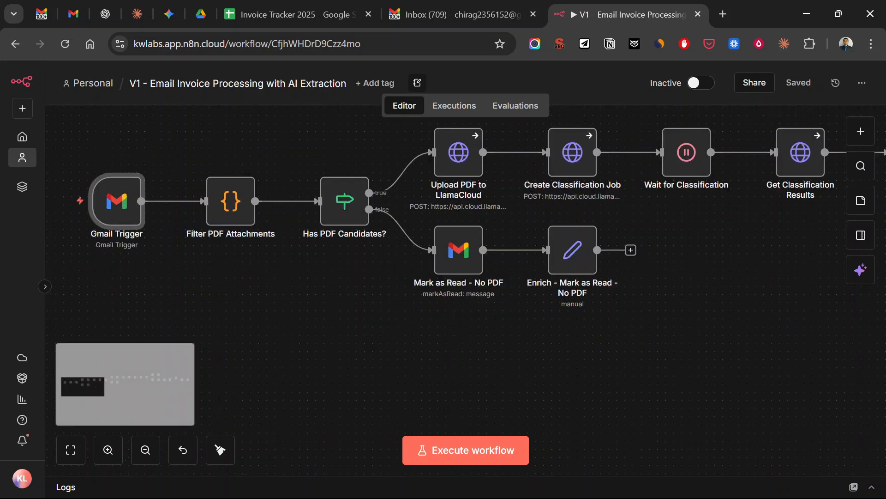
pyautogui.moveTo(162, 260); pyautogui.dragTo(241, 306)
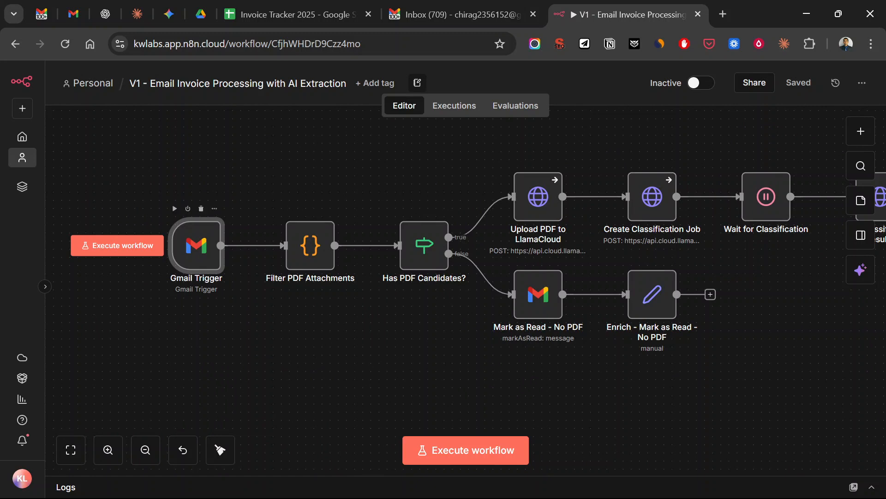
pyautogui.doubleClick(197, 246)
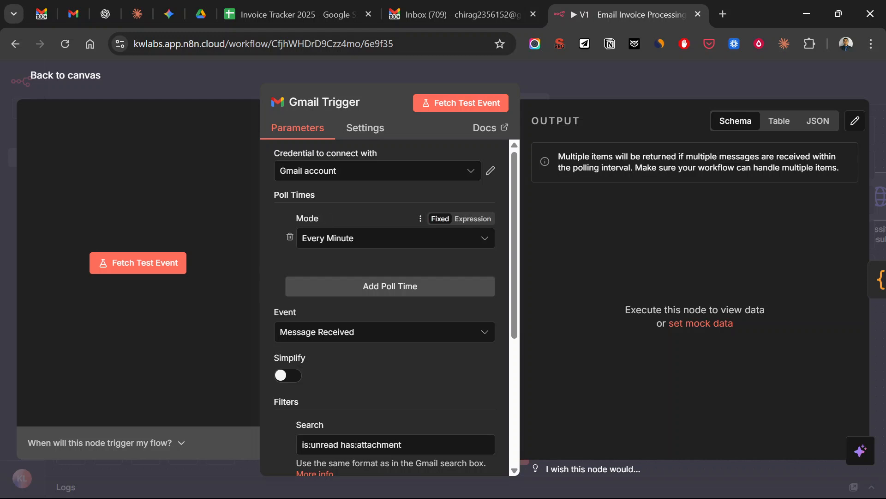
pyautogui.scroll(-2, 392, 245)
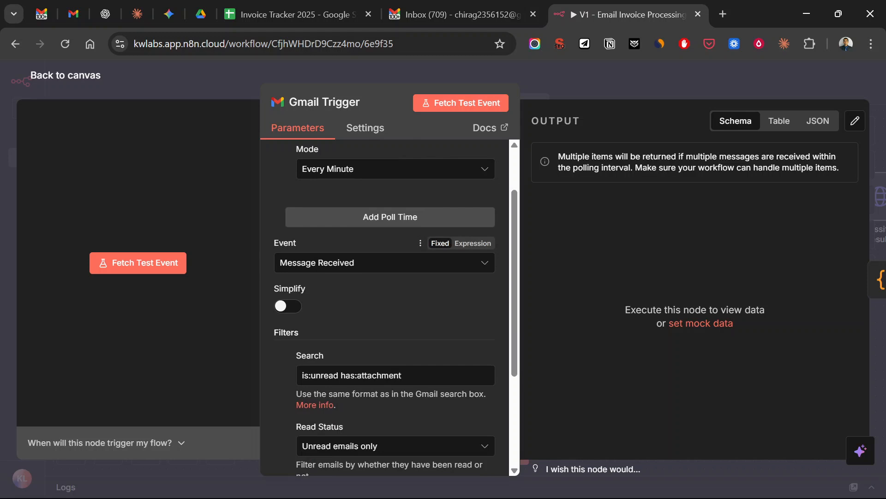
pyautogui.scroll(-2, 392, 244)
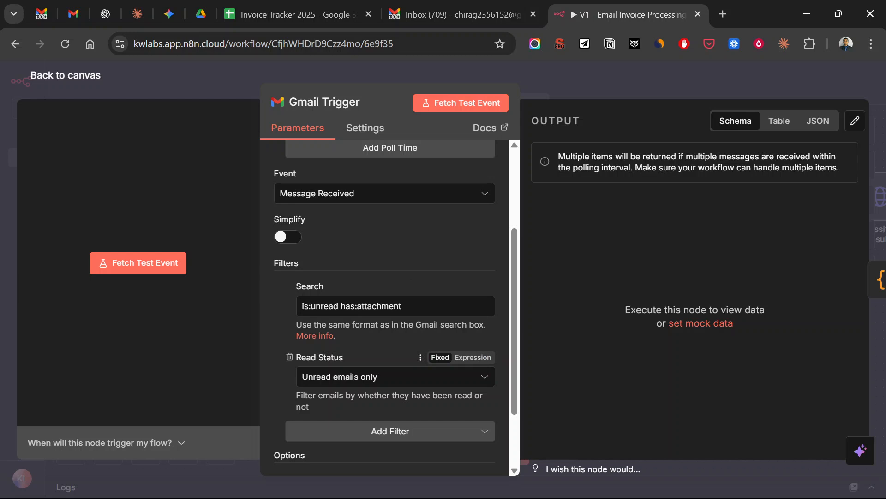
pyautogui.scroll(-2, 390, 296)
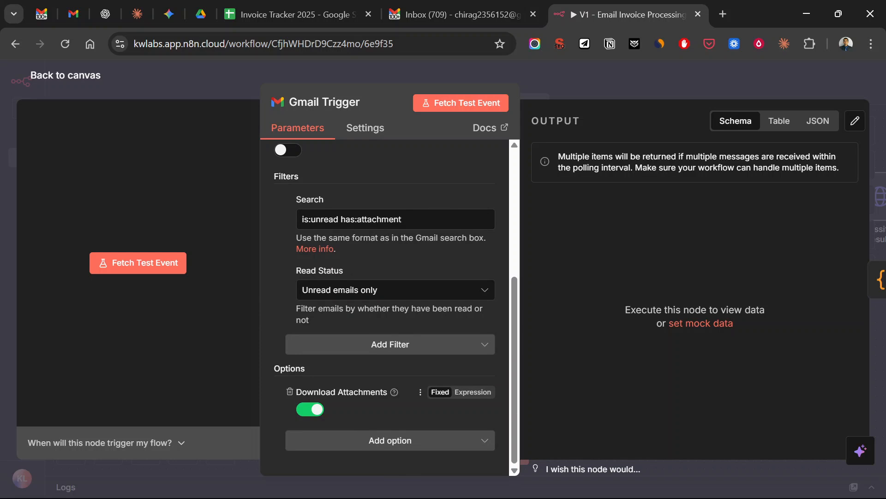
# - Check the Gmail inbox for unread invoice emails, and fetch a test event in the Gmail Trigger to inspect its JSON and binary output
pyautogui.click(455, 14)
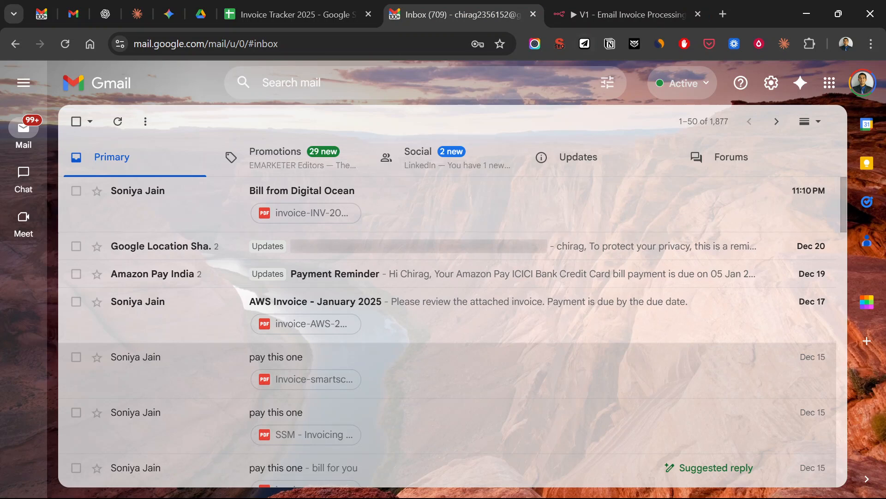
pyautogui.click(627, 14)
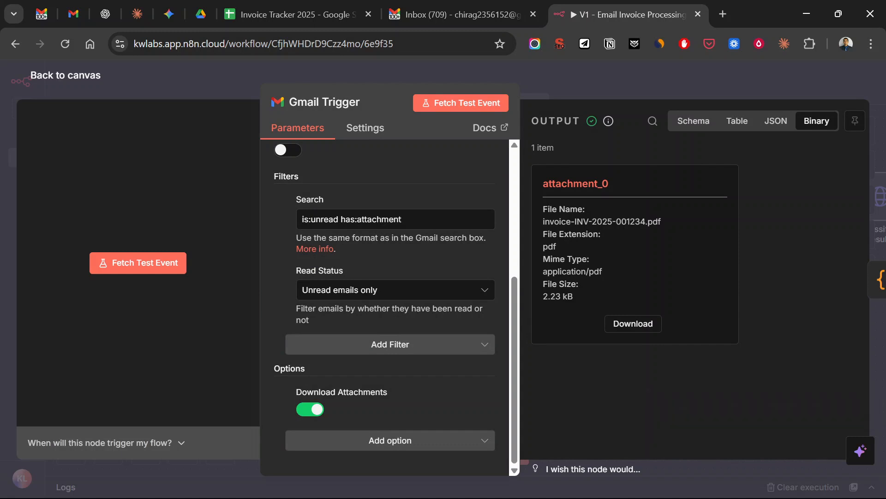
pyautogui.click(775, 120)
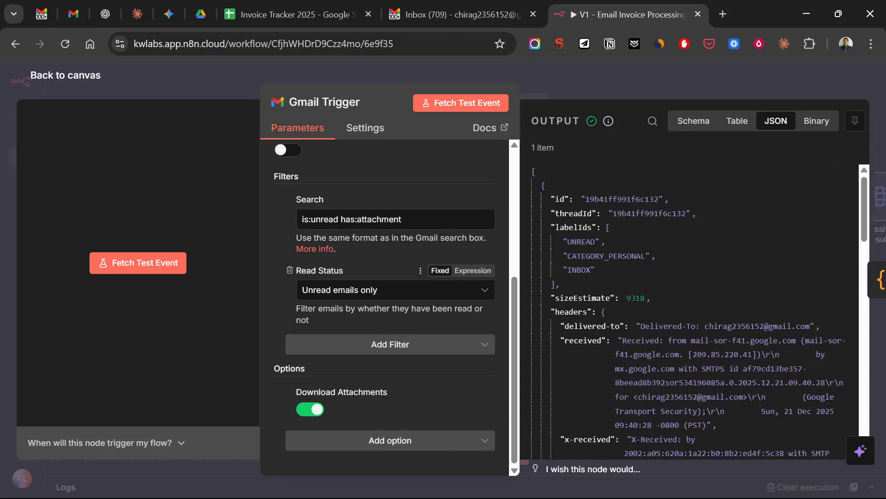
pyautogui.scroll(2, 391, 305)
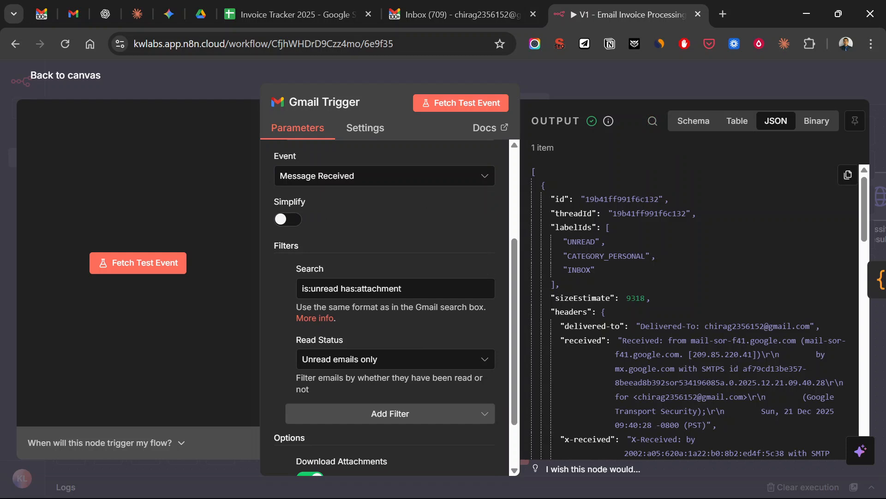
pyautogui.click(817, 121)
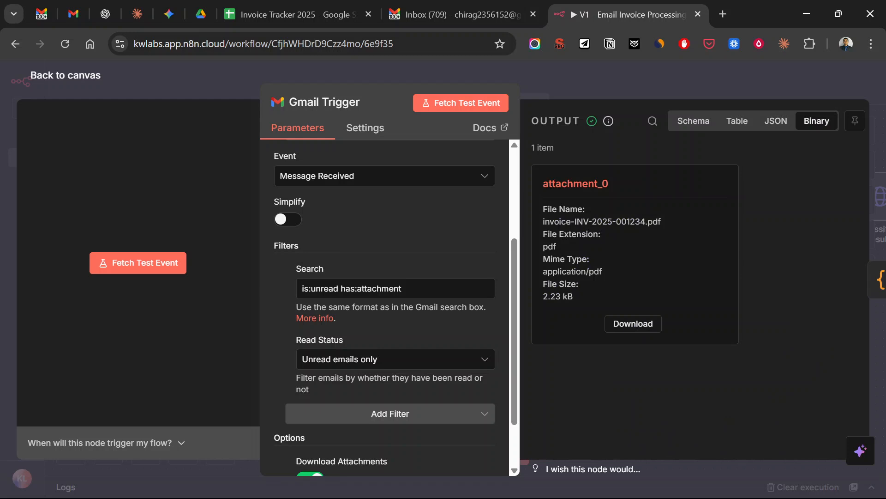
pyautogui.press('Escape')
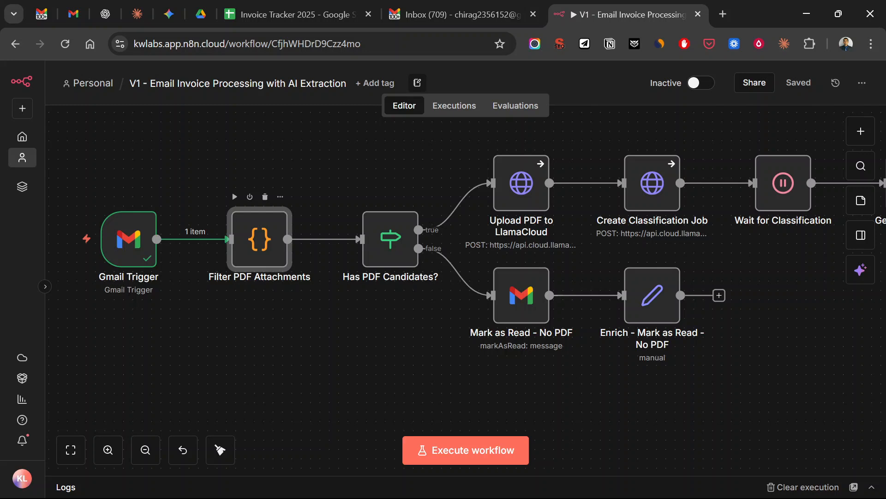
# - Review the JavaScript of the Filter PDF Attachments node and execute it, viewing the output as JSON
pyautogui.doubleClick(259, 239)
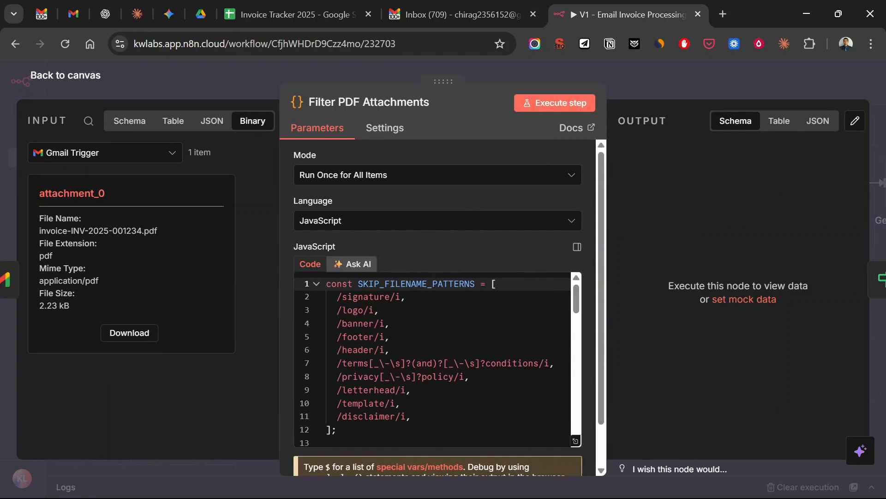
pyautogui.scroll(-3, 432, 360)
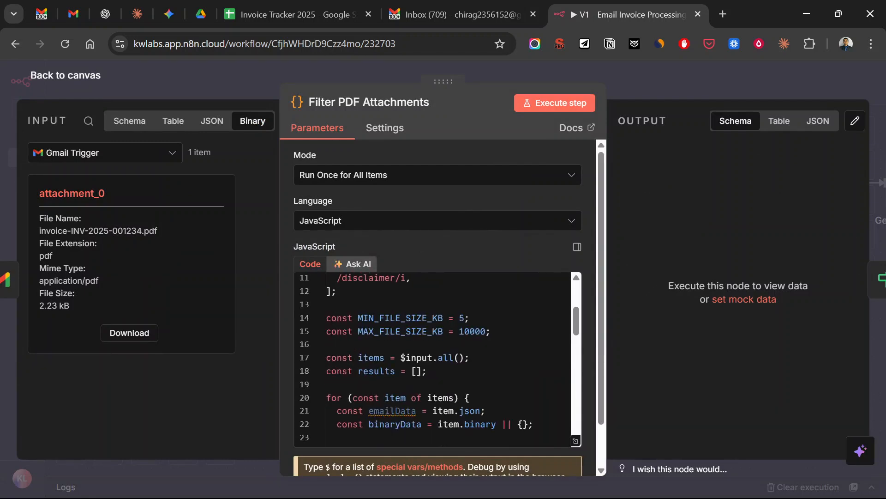
pyautogui.scroll(-6, 432, 360)
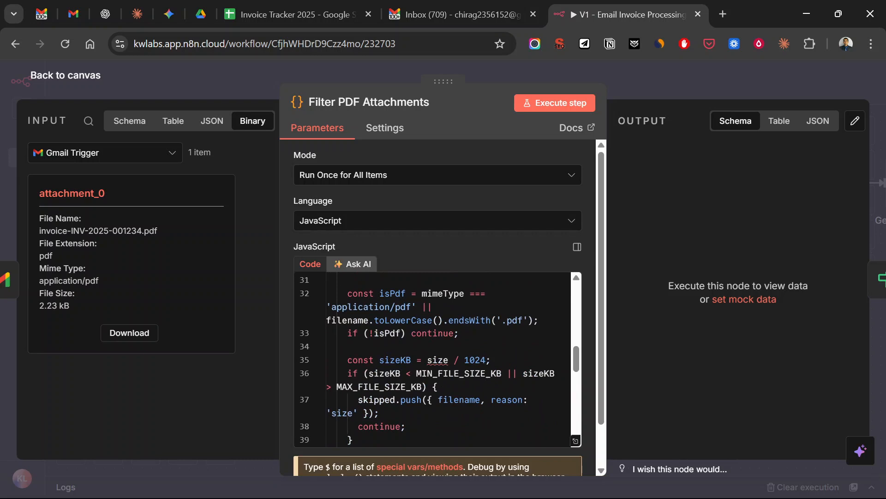
pyautogui.scroll(-1, 432, 360)
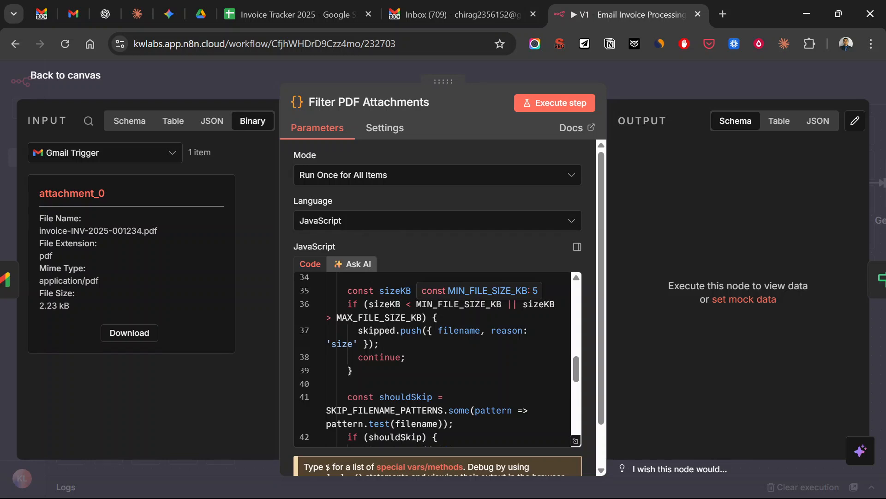
pyautogui.press('Escape')
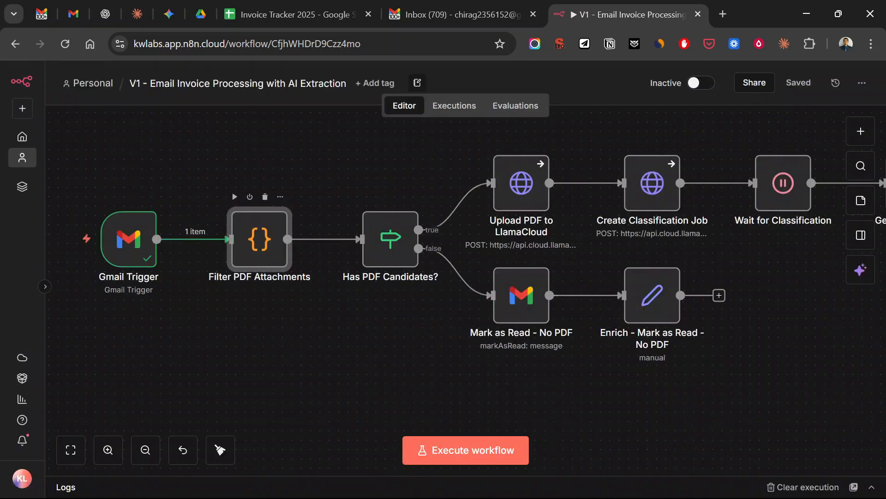
pyautogui.doubleClick(260, 239)
pyautogui.click(555, 103)
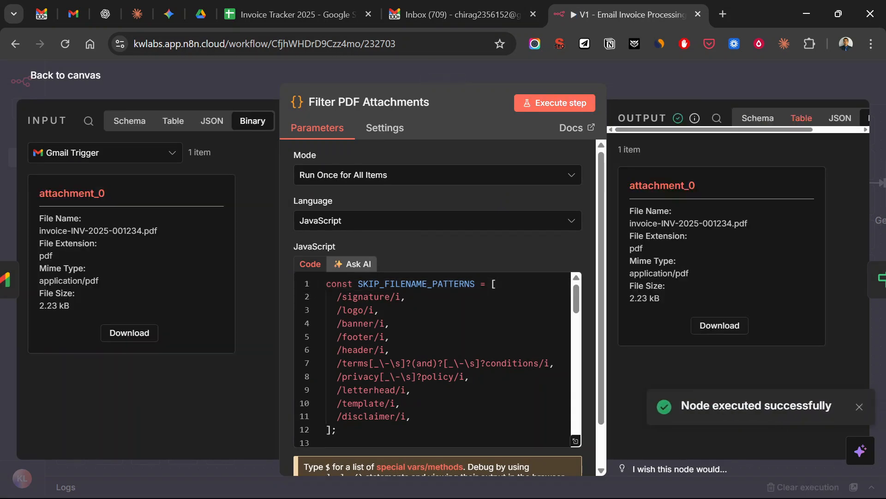
pyautogui.click(840, 118)
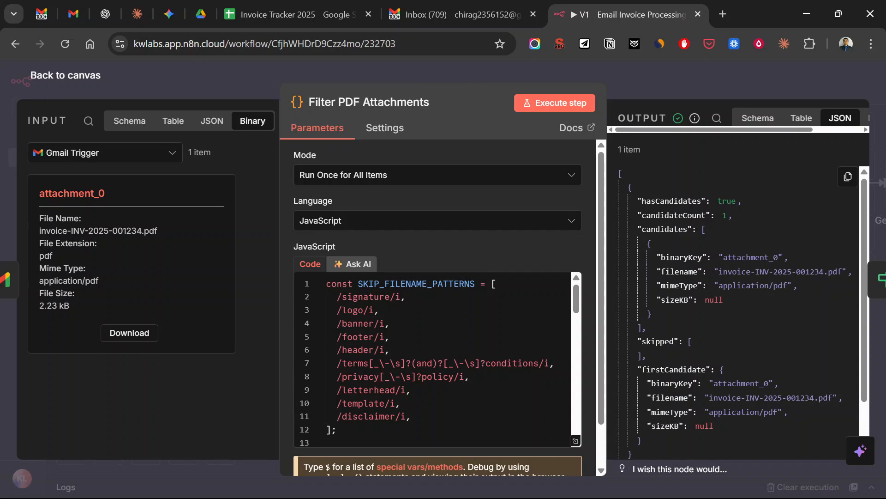
pyautogui.press('Escape')
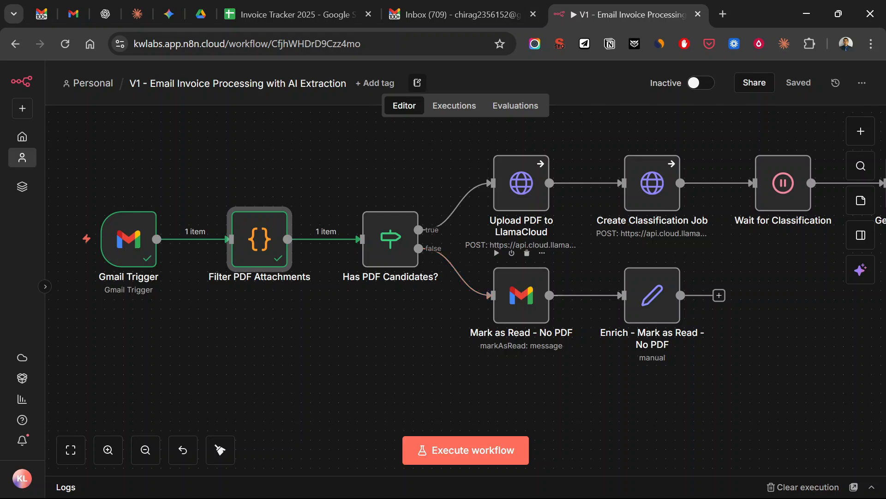
# - Execute the Has PDF Candidates? node and view its true-branch output as JSON
pyautogui.doubleClick(391, 239)
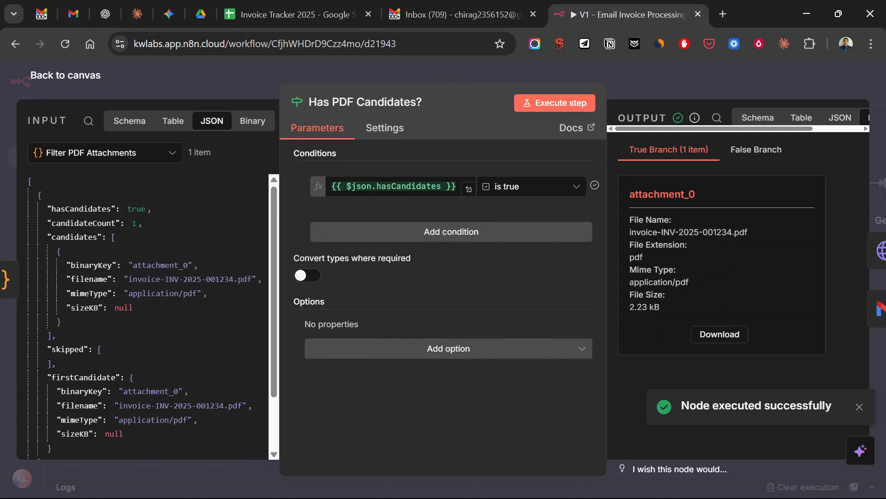
pyautogui.click(840, 117)
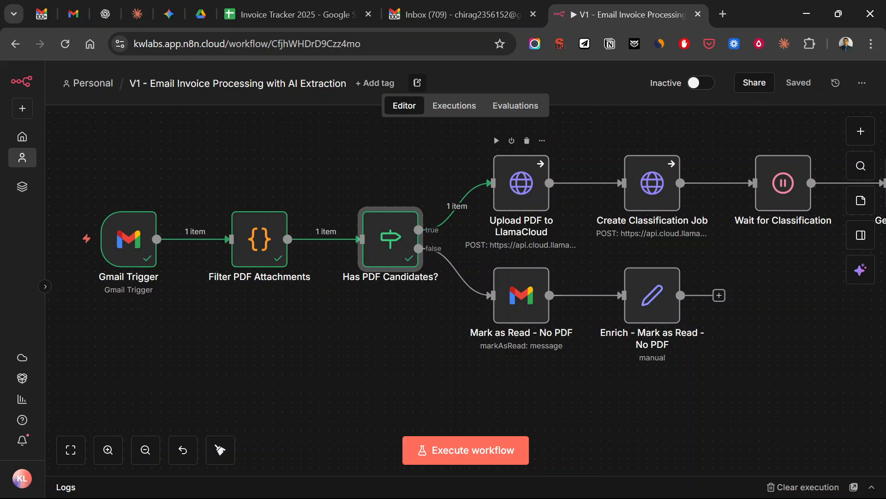
# - Execute the Upload PDF to LlamaCloud node and examine the file details it returns
pyautogui.doubleClick(522, 183)
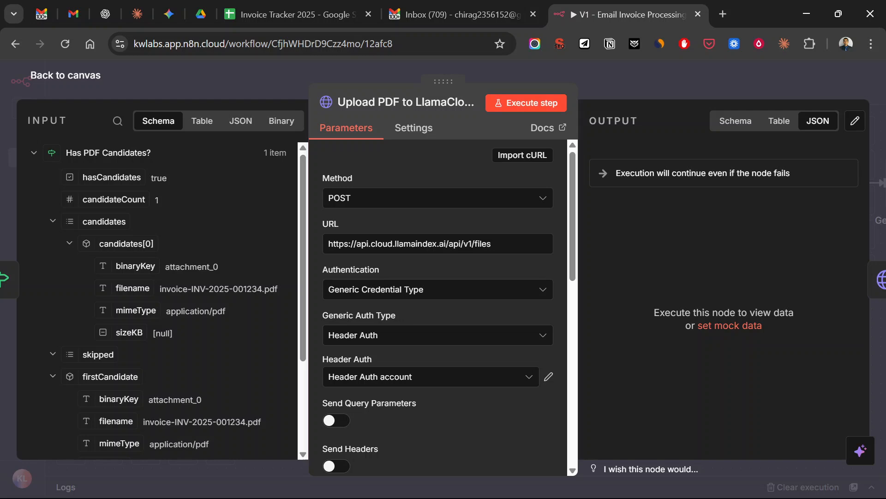
pyautogui.click(526, 103)
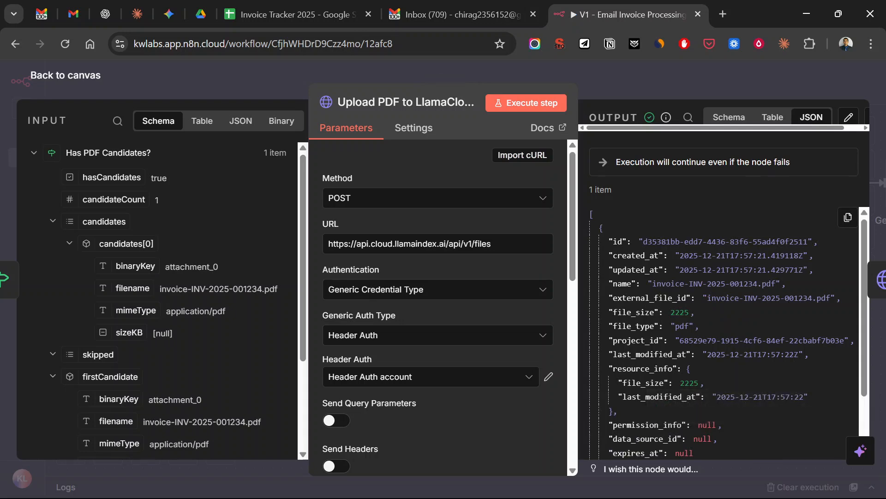
pyautogui.scroll(-2, 725, 313)
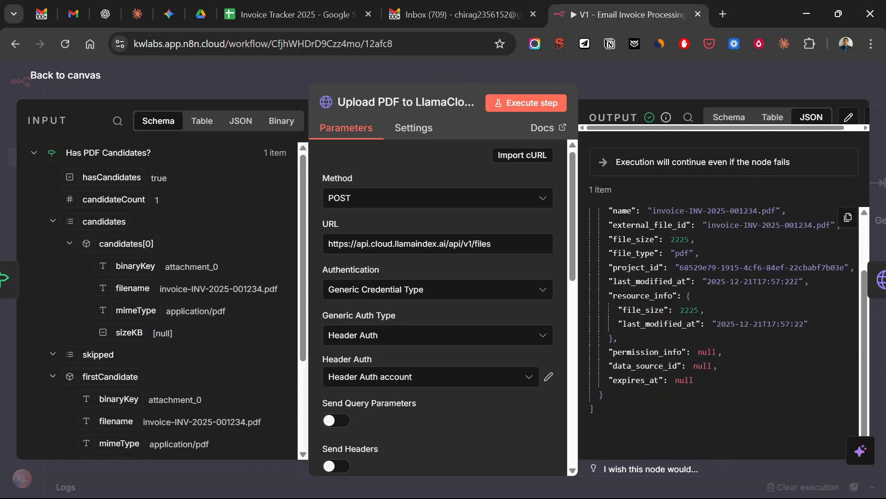
pyautogui.press('Escape')
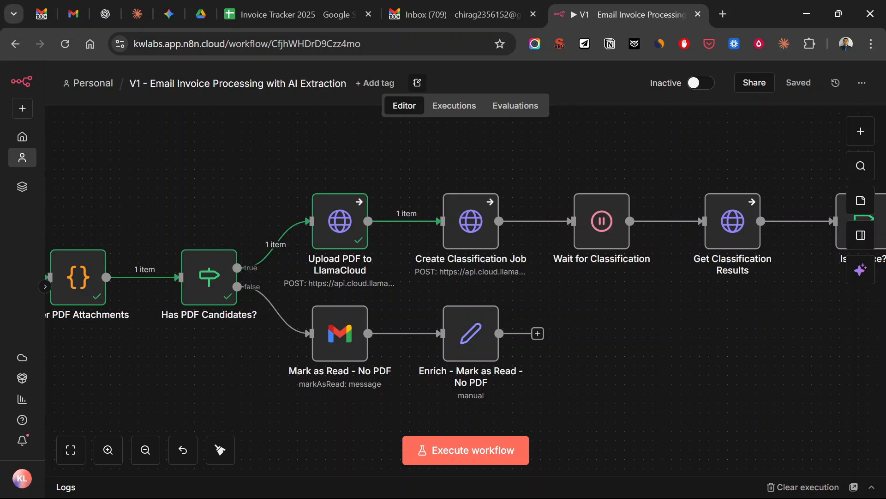
# - Review the JSON request body of the Create Classification Job node and execute that node
pyautogui.hscroll(4, 466, 290)
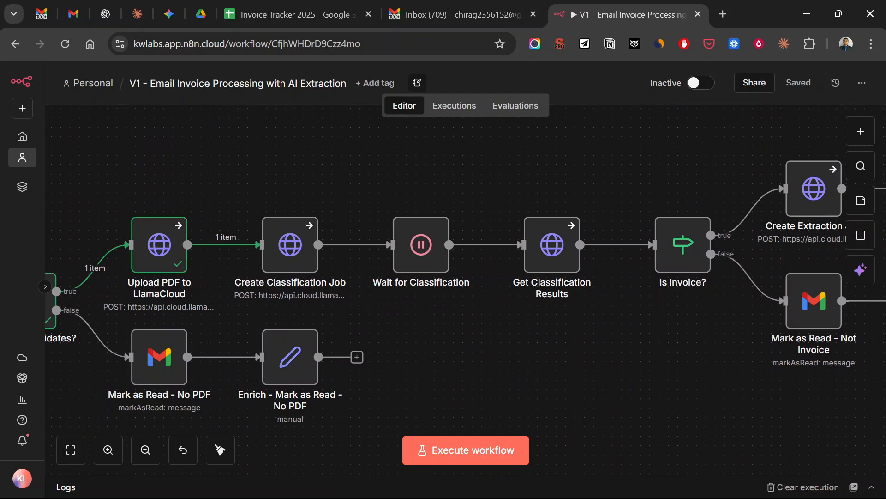
pyautogui.hscroll(3, 465, 292)
pyautogui.hscroll(-2, 465, 292)
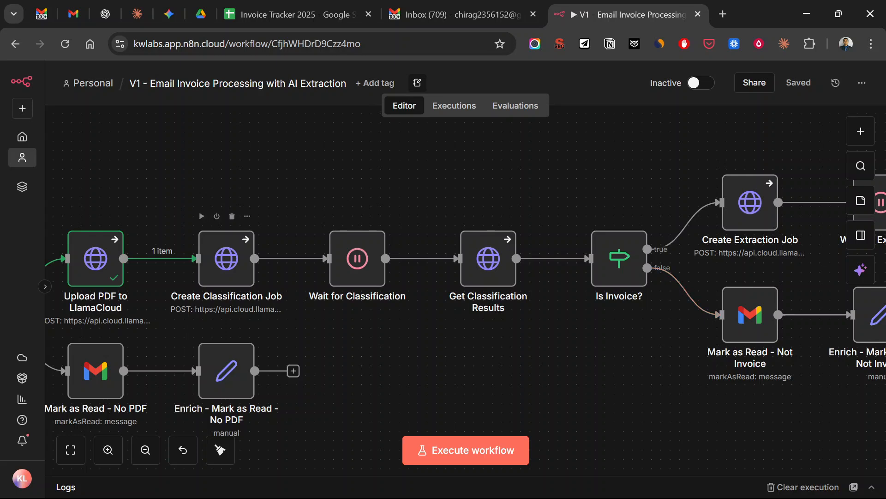
pyautogui.click(226, 259)
pyautogui.doubleClick(227, 259)
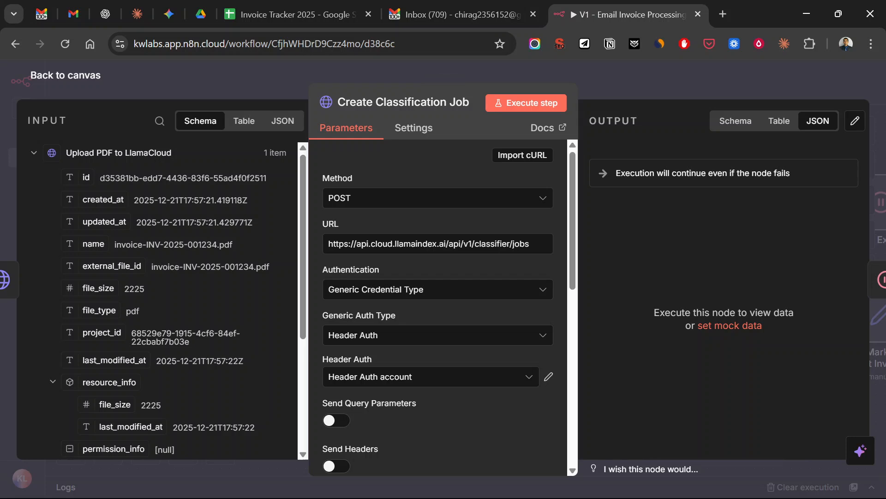
pyautogui.scroll(-7, 443, 305)
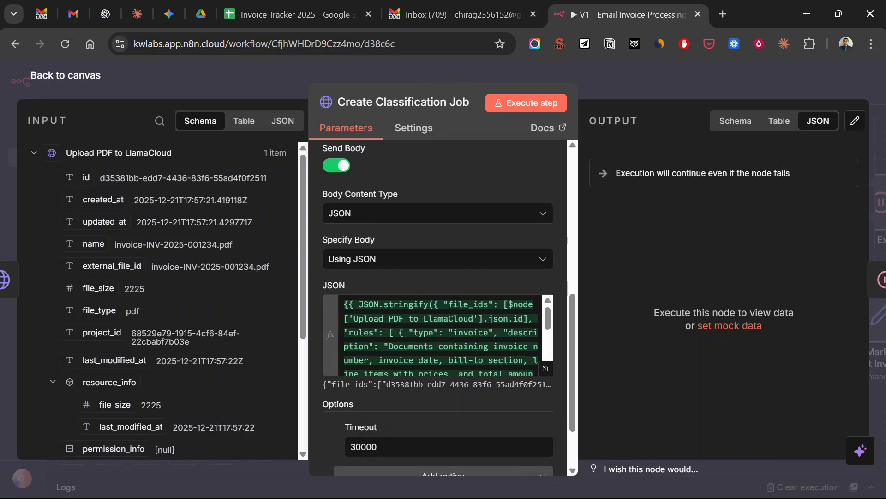
pyautogui.click(526, 103)
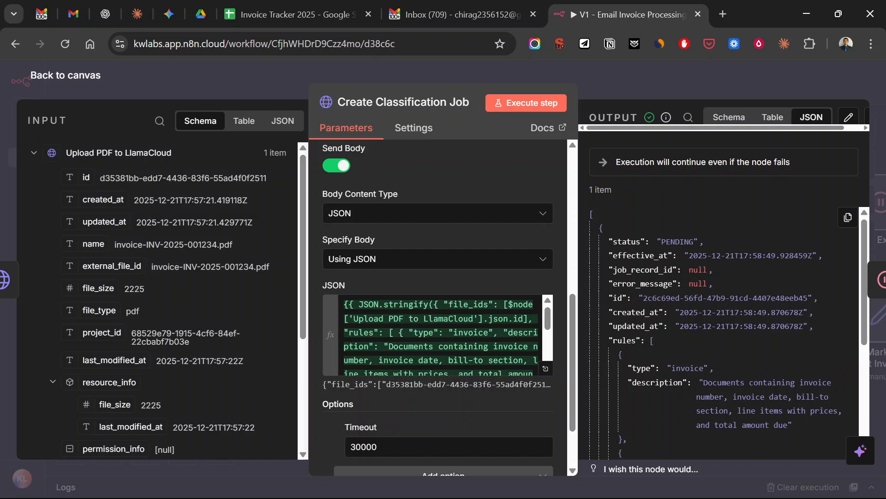
pyautogui.press('Escape')
# - Run the Wait for Classification node directly from the canvas
pyautogui.hscroll(2, 308, 258)
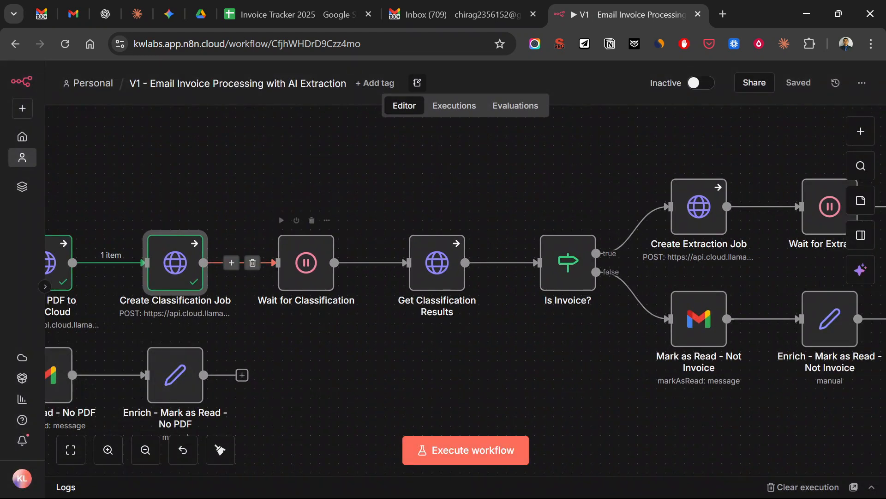
pyautogui.click(282, 221)
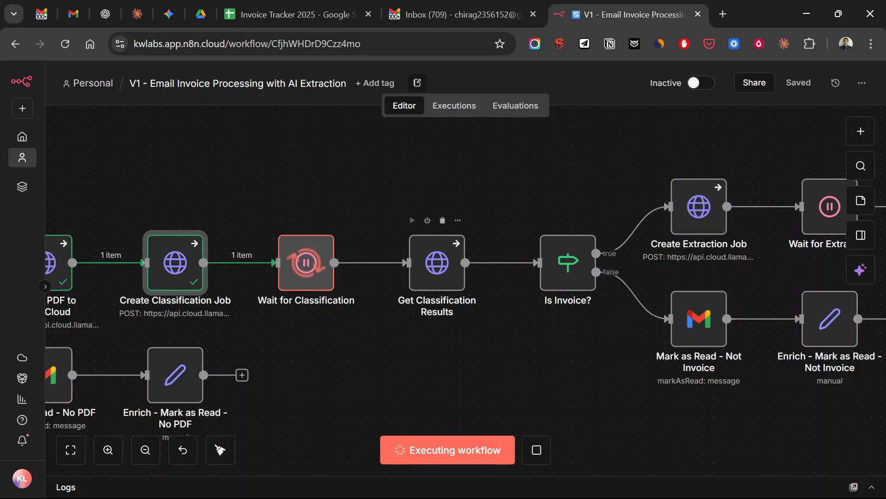
# - Execute the Get Classification Results node and examine the reasoning, confidence and type in its JSON output
pyautogui.doubleClick(437, 262)
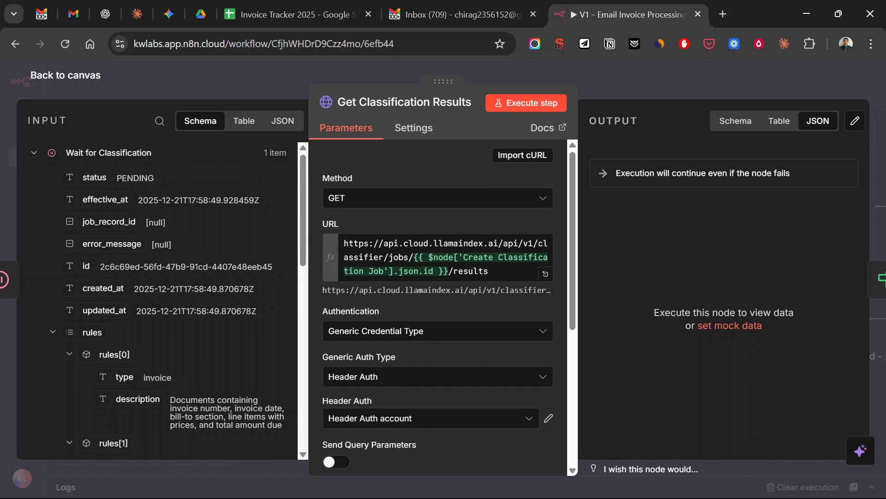
pyautogui.click(526, 103)
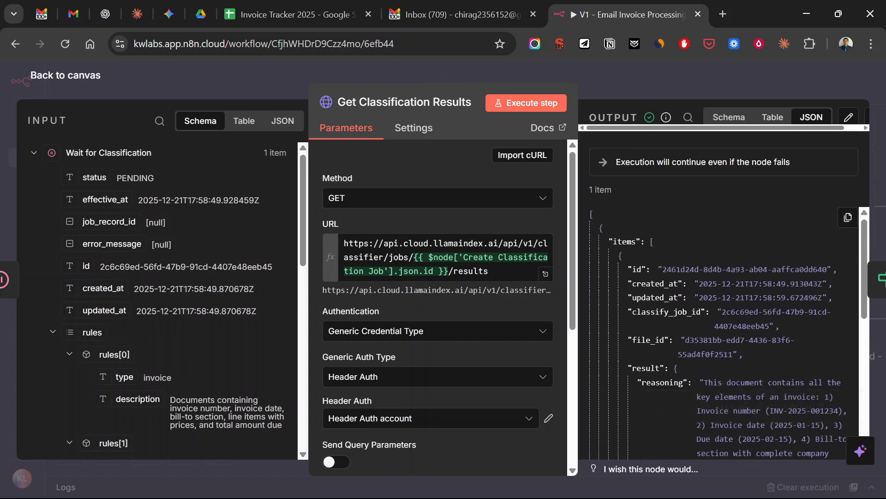
pyautogui.scroll(-3, 724, 332)
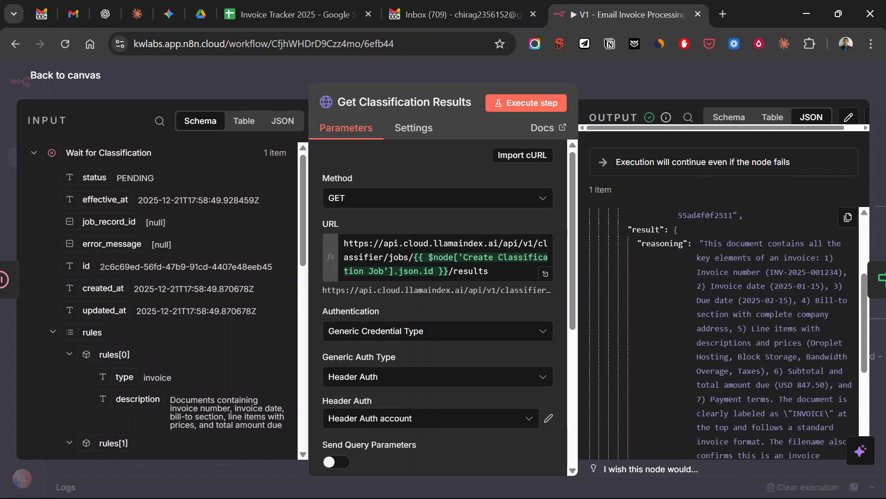
pyautogui.scroll(2, 738, 333)
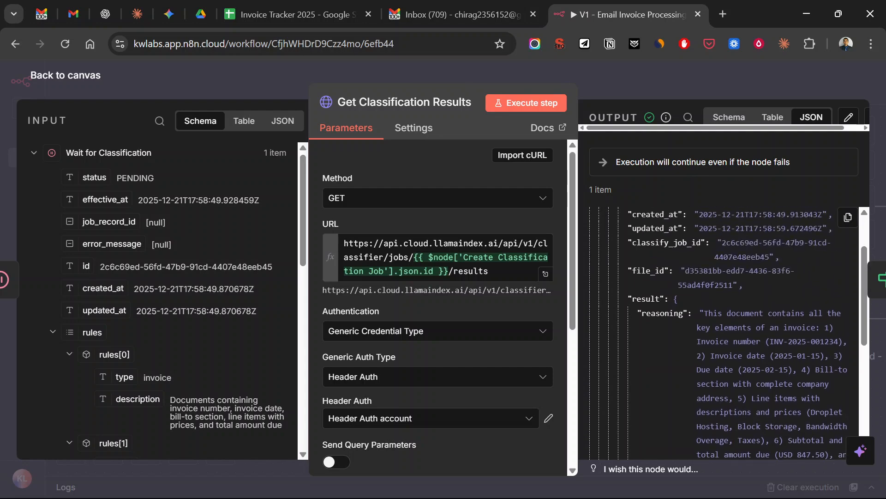
pyautogui.scroll(-5, 725, 333)
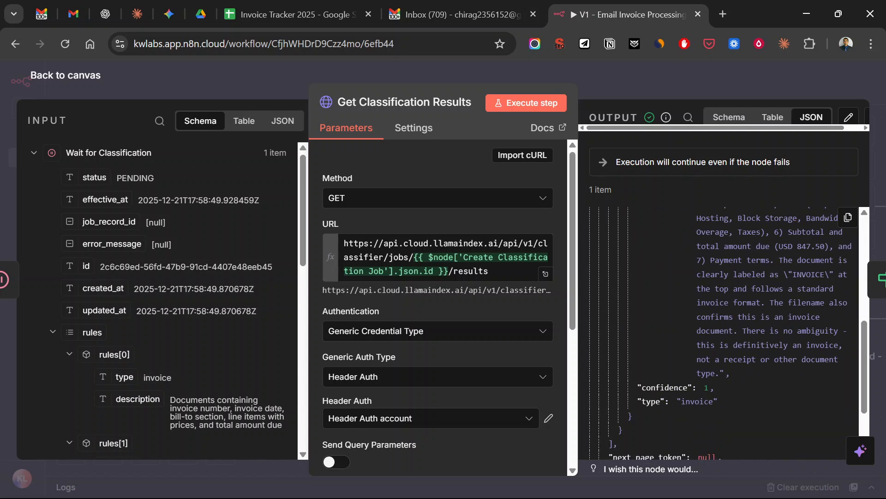
pyautogui.press('Escape')
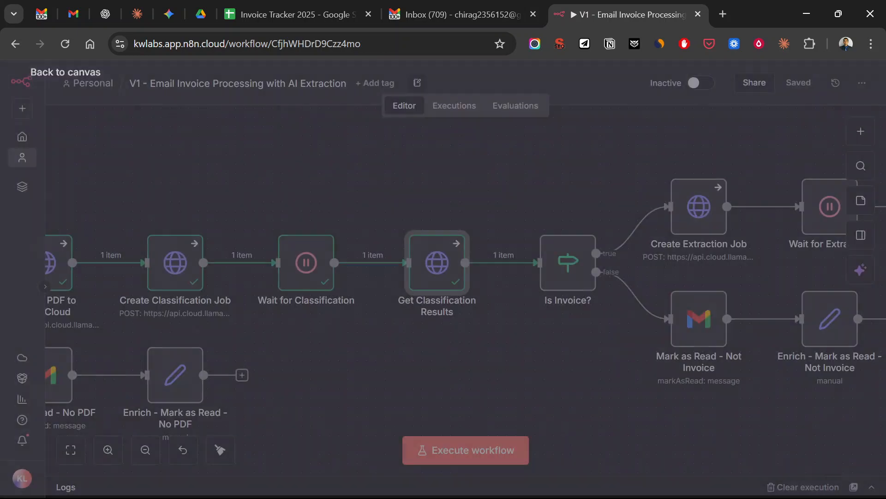
# - Run the Is Invoice? node directly from the canvas
pyautogui.hscroll(5, 735, 226)
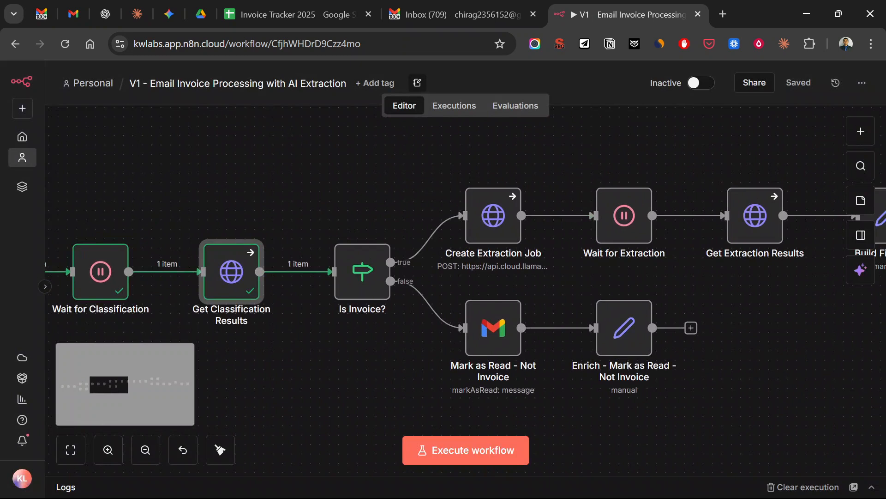
pyautogui.click(337, 229)
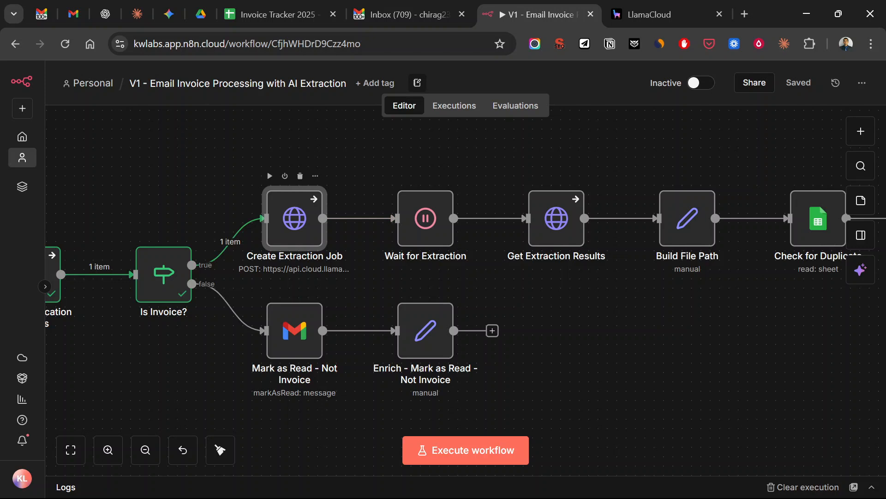
# - Switch to LlamaCloud and open the Invoice Extractor agent in the Extract feature
pyautogui.click(655, 14)
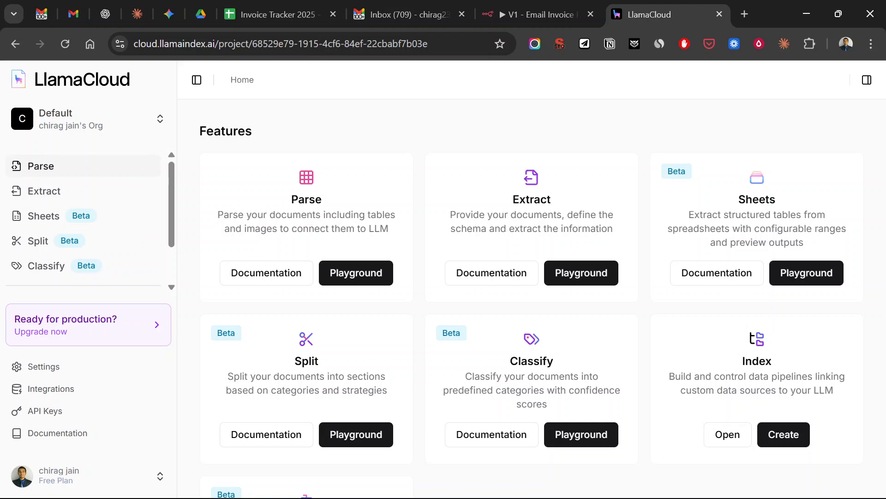
pyautogui.click(44, 191)
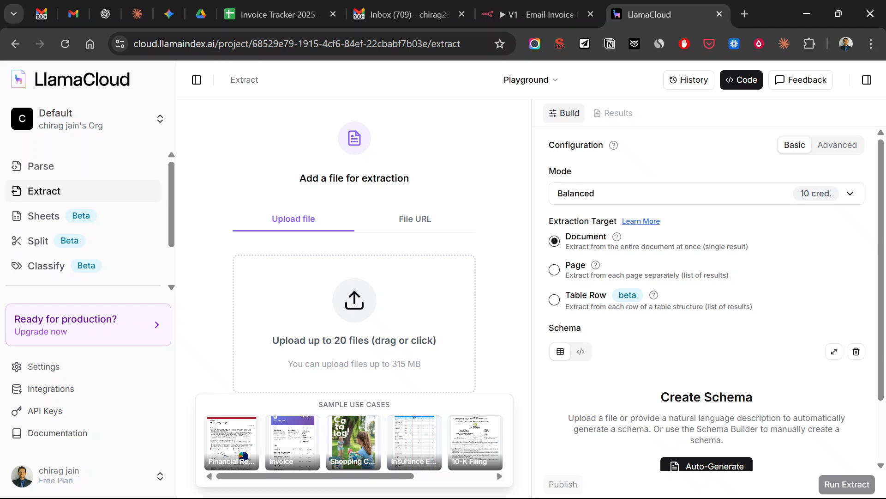
pyautogui.click(530, 79)
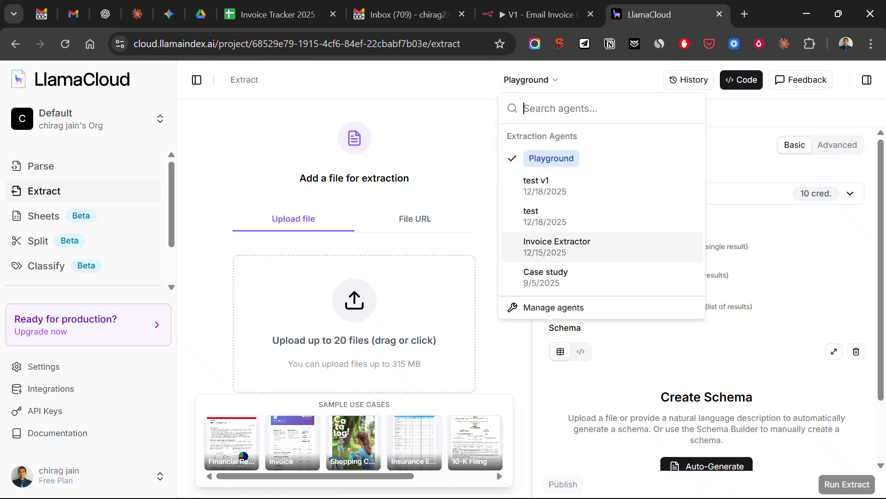
pyautogui.click(556, 246)
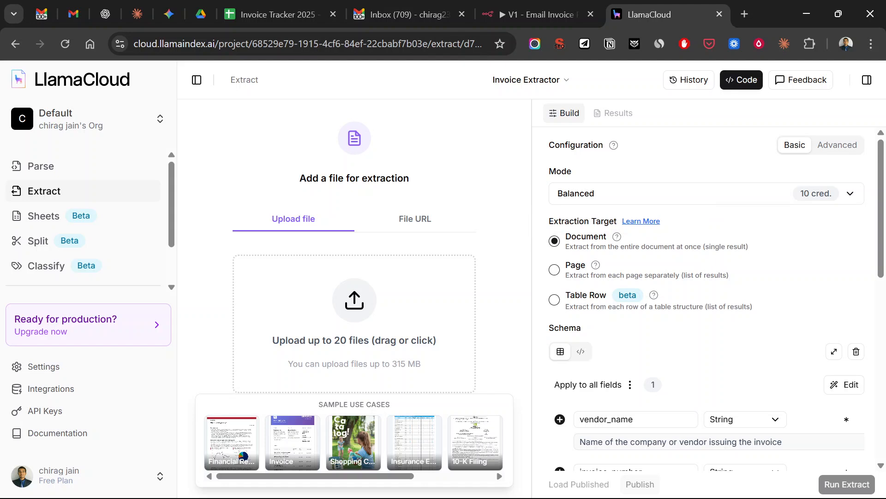
# - Review the Invoice Extractor agent's schema fields, including their types, descriptions and the nested line items
pyautogui.scroll(-5, 706, 226)
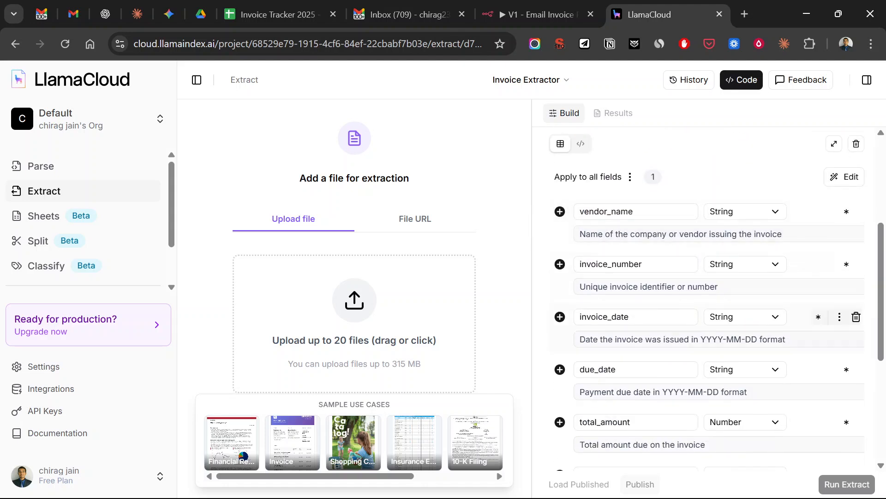
pyautogui.scroll(-4, 706, 300)
pyautogui.scroll(4, 706, 370)
pyautogui.scroll(2, 706, 351)
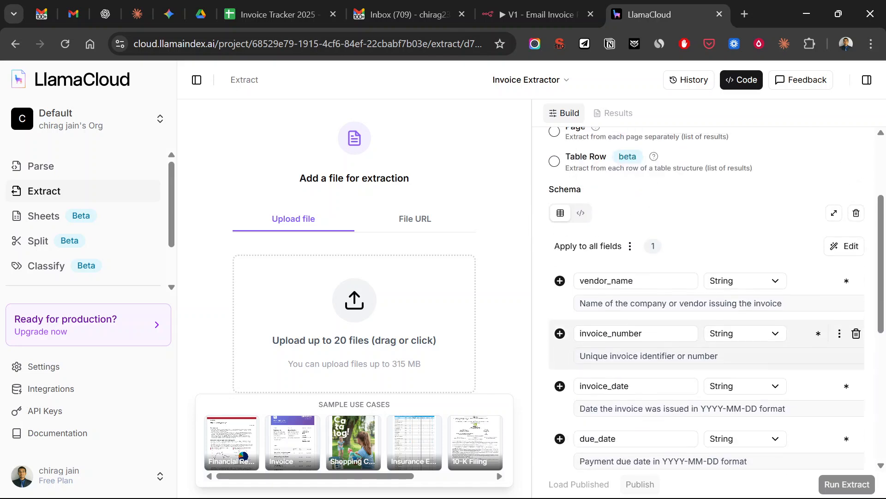
pyautogui.scroll(-3, 706, 277)
pyautogui.scroll(2, 706, 242)
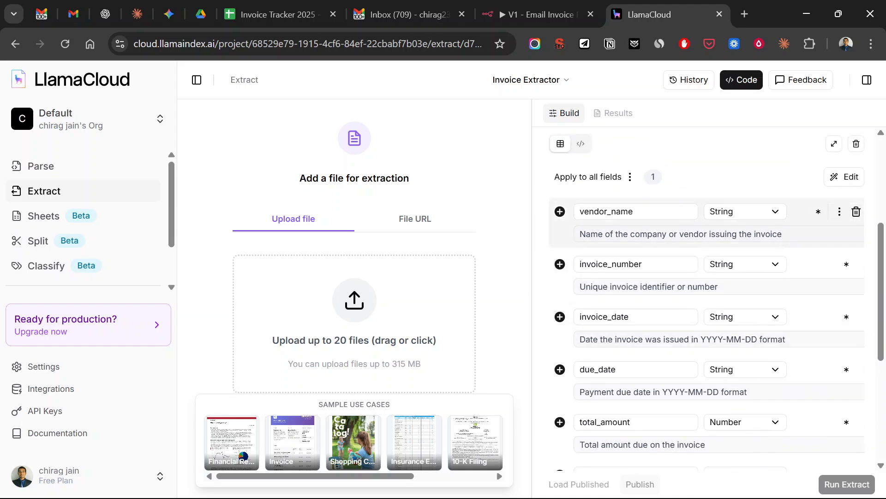
pyautogui.scroll(-2, 706, 242)
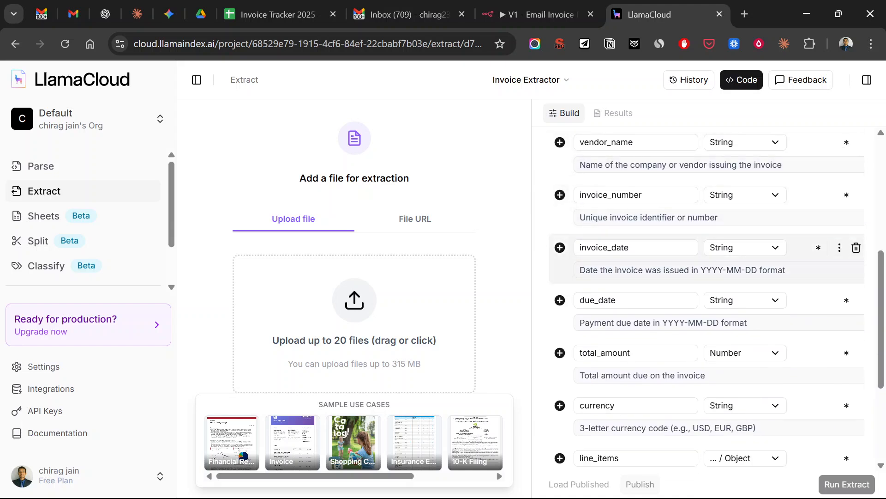
pyautogui.scroll(-2, 706, 295)
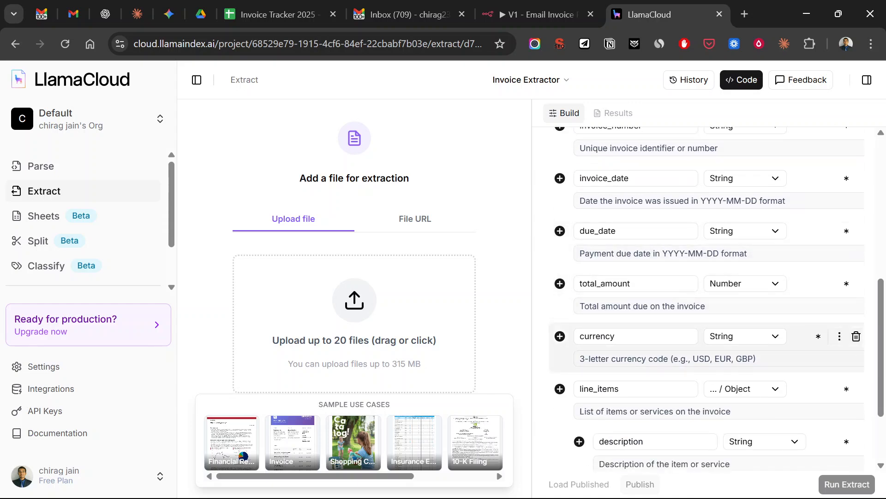
pyautogui.scroll(-2, 706, 323)
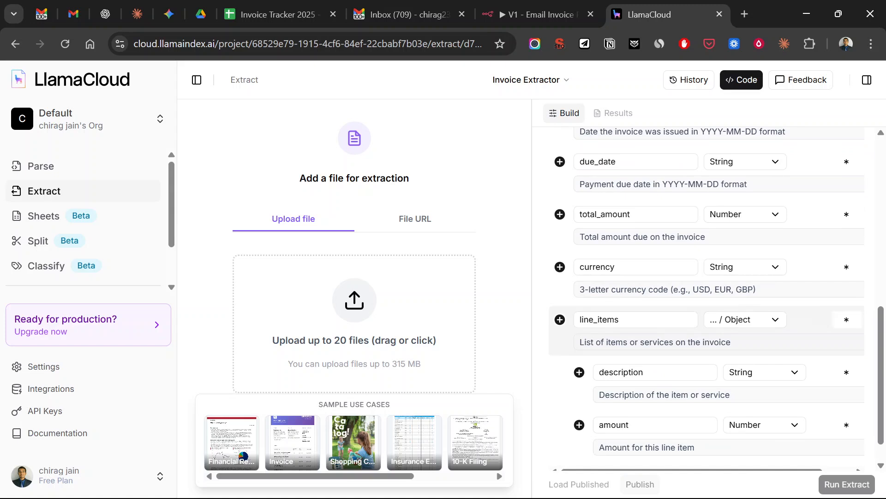
pyautogui.scroll(-1, 706, 305)
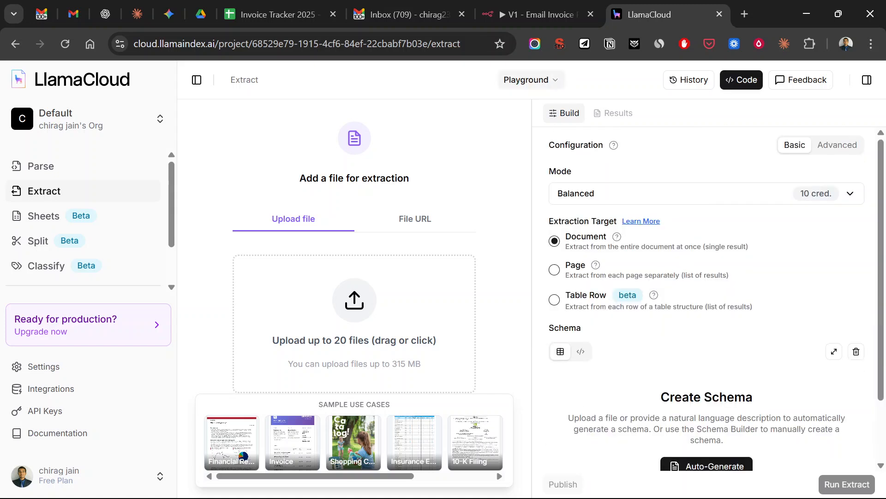
# - Open the list of extraction agents and copy the ID of the Invoice Extractor agent
pyautogui.click(531, 79)
pyautogui.click(554, 307)
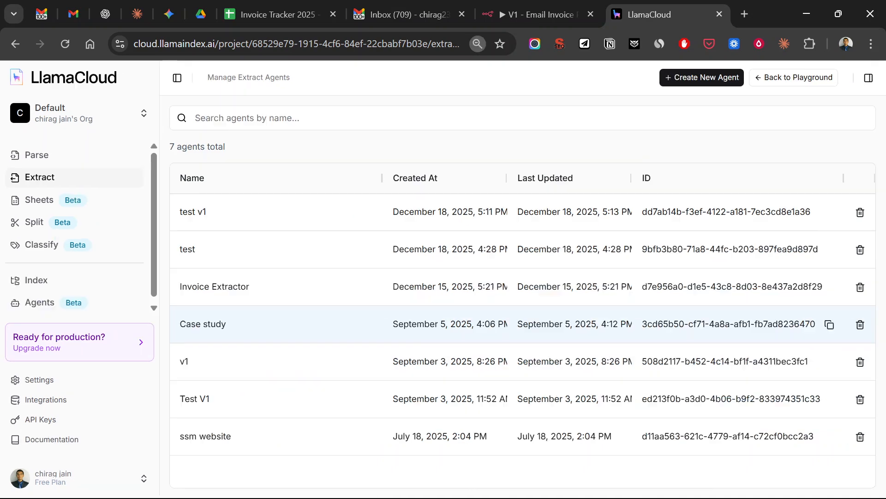
pyautogui.hotkey('ctrl', '-')
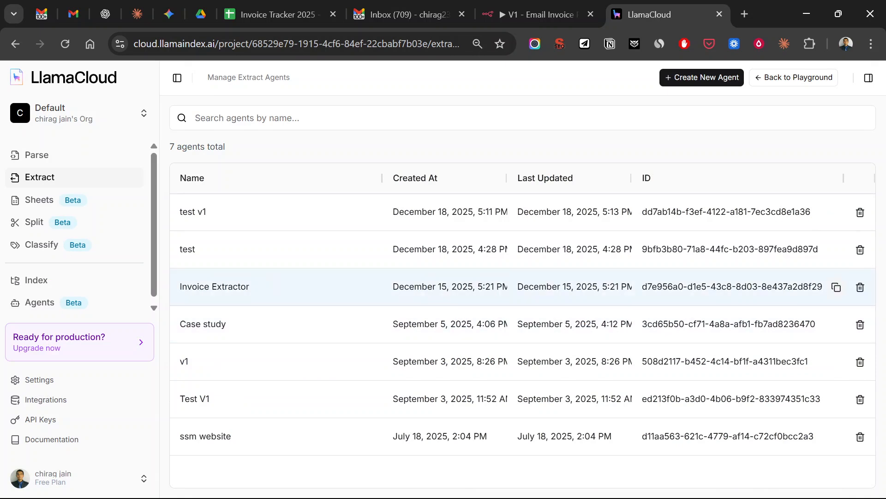
pyautogui.click(837, 287)
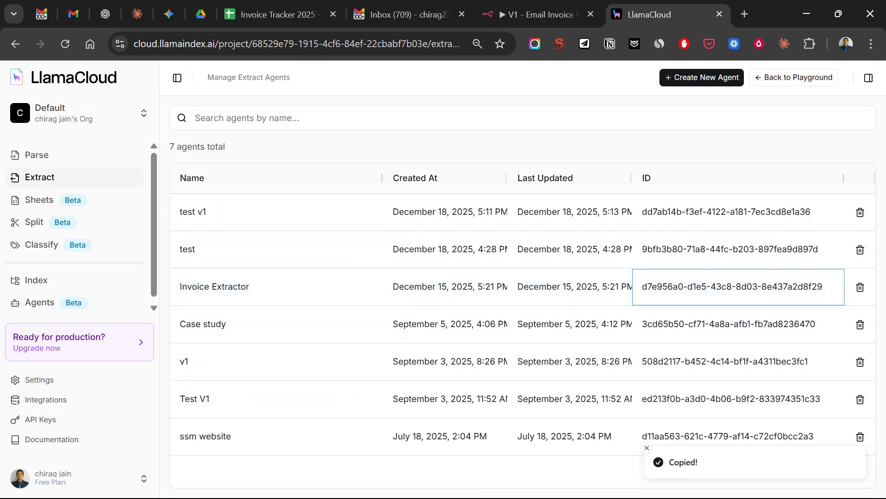
# - Switch back to the n8n workflow and review the extraction_agent_id and file_id body parameters of the Create Extraction Job node
pyautogui.click(539, 15)
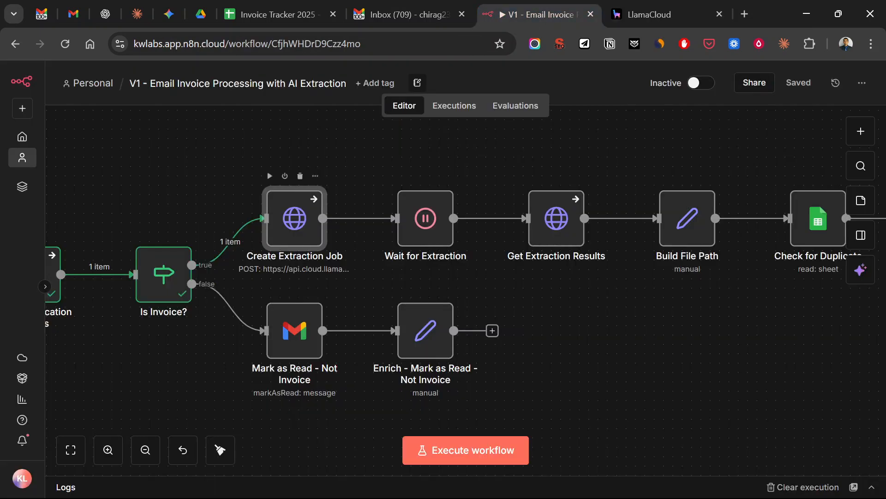
pyautogui.doubleClick(294, 217)
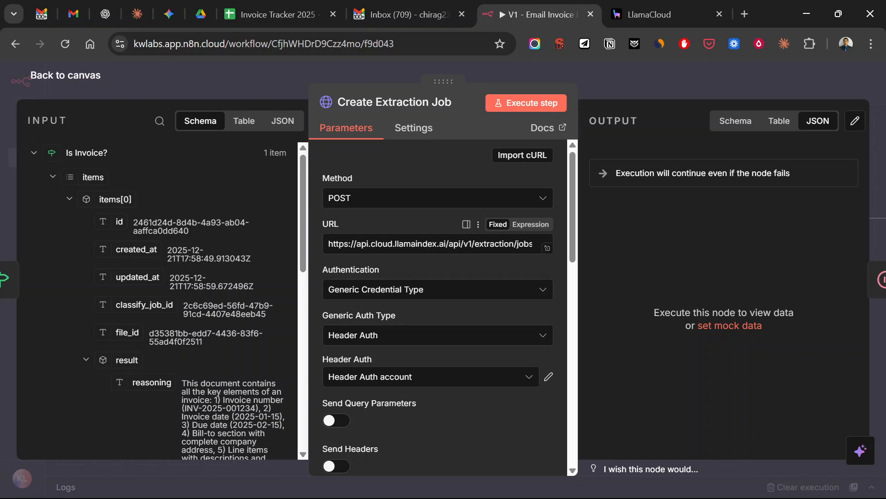
pyautogui.scroll(-5, 444, 309)
pyautogui.scroll(-3, 466, 356)
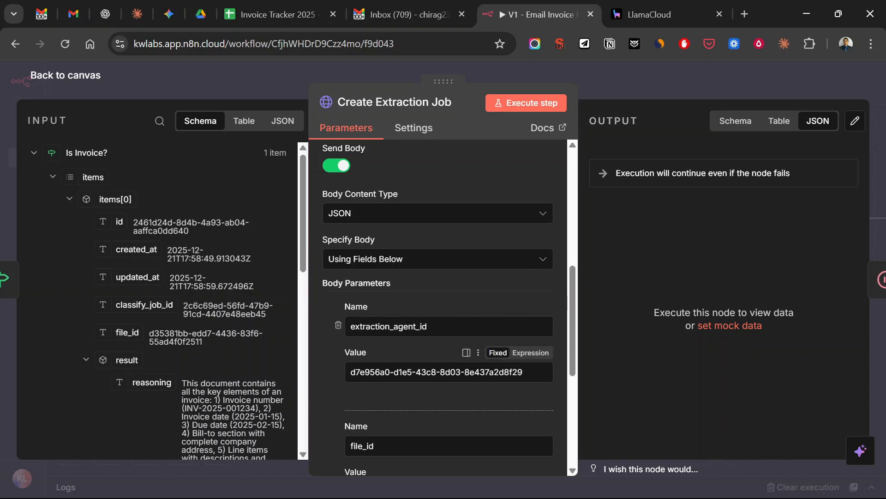
pyautogui.scroll(-3, 443, 318)
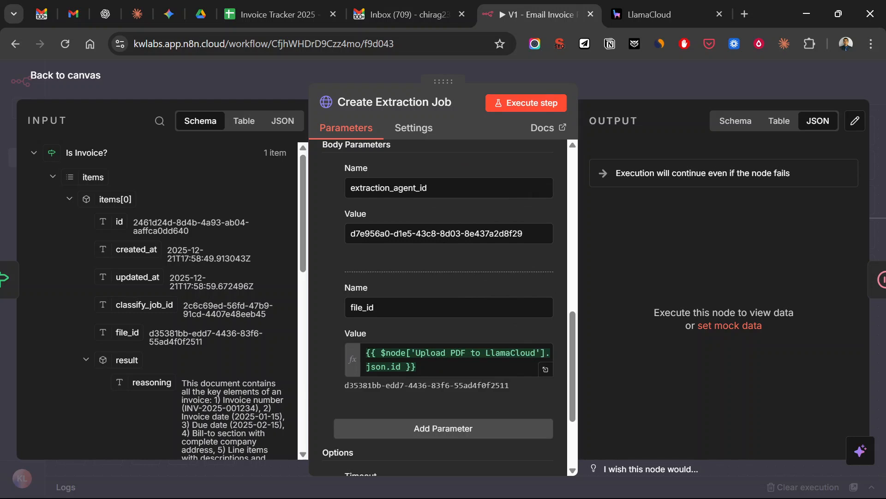
# - Execute the Create Extraction Job node and examine the data schema and extraction configuration in its output
pyautogui.click(526, 103)
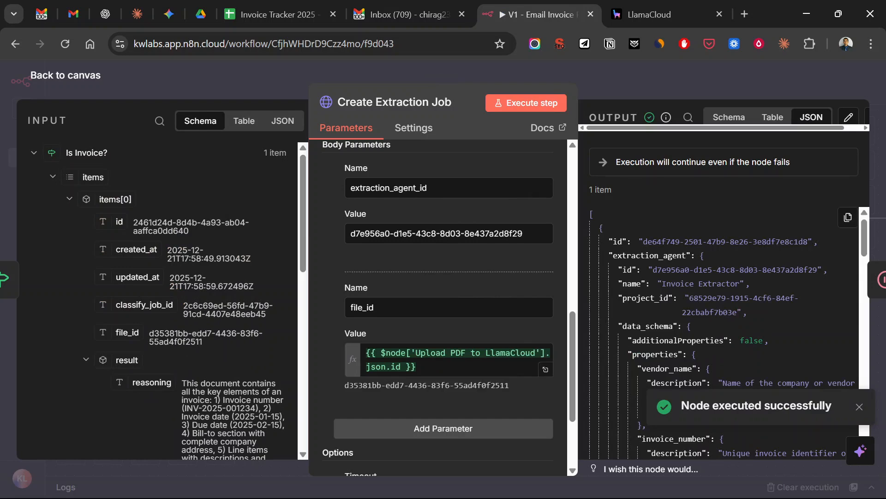
pyautogui.scroll(-3, 725, 332)
pyautogui.scroll(-2, 725, 333)
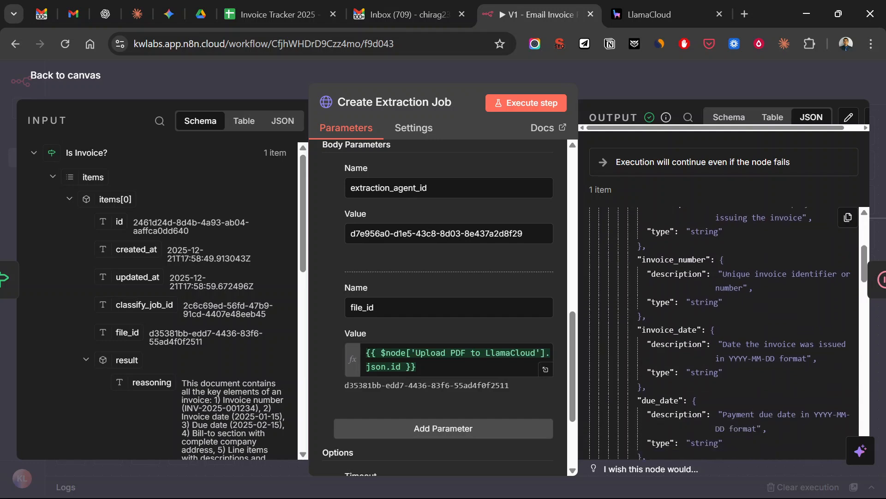
pyautogui.scroll(-7, 725, 332)
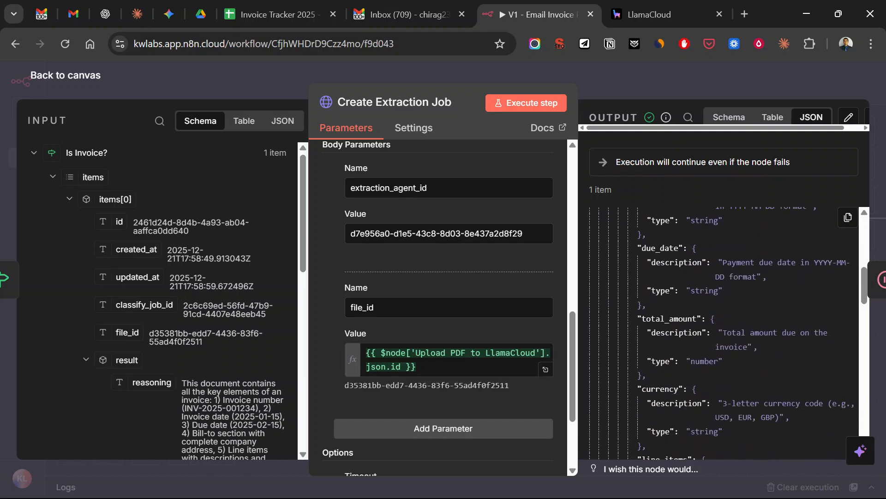
pyautogui.scroll(-5, 725, 332)
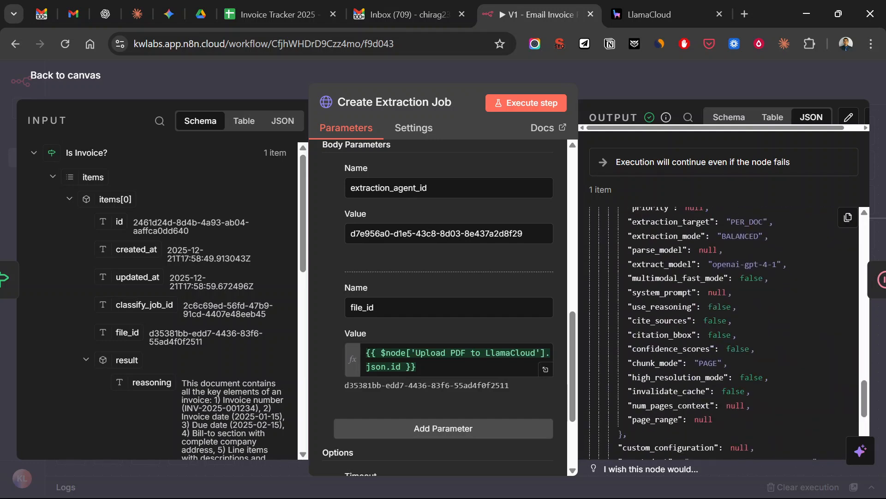
pyautogui.press('Escape')
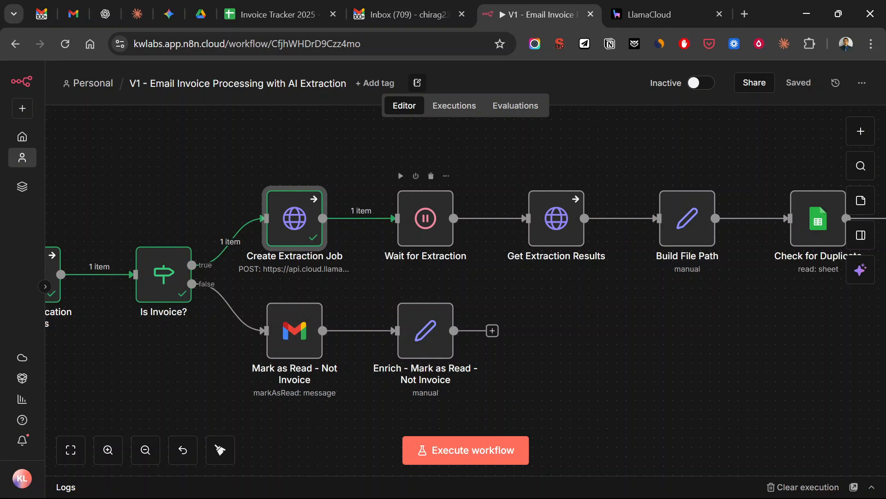
# - Run the Wait for Extraction node directly from the canvas
pyautogui.hotkey('ctrl', 'Return')
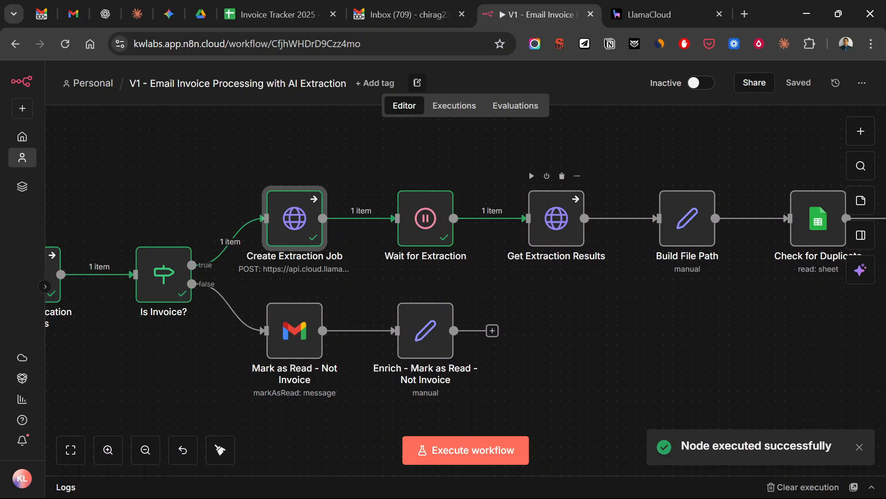
# - Review the Get Extraction Results request settings, execute the node, and examine the extracted invoice data in its output
pyautogui.click(556, 219)
pyautogui.doubleClick(556, 219)
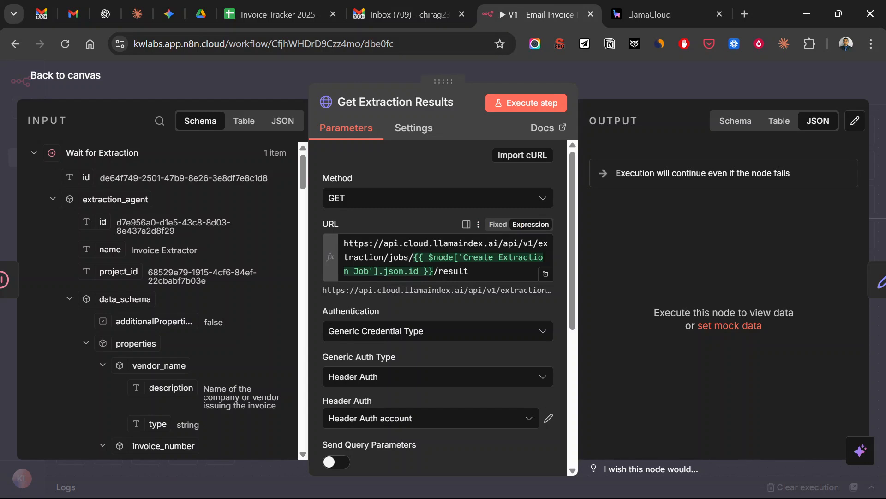
pyautogui.scroll(-5, 438, 305)
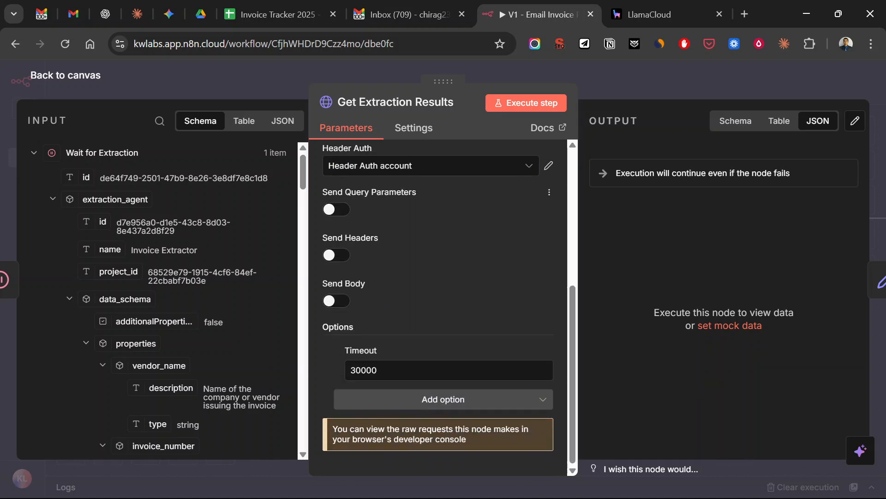
pyautogui.scroll(5, 438, 304)
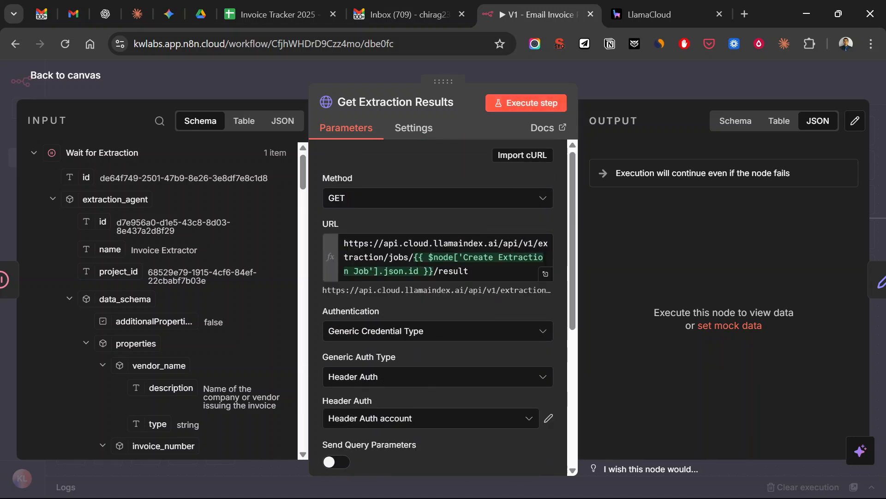
pyautogui.click(526, 103)
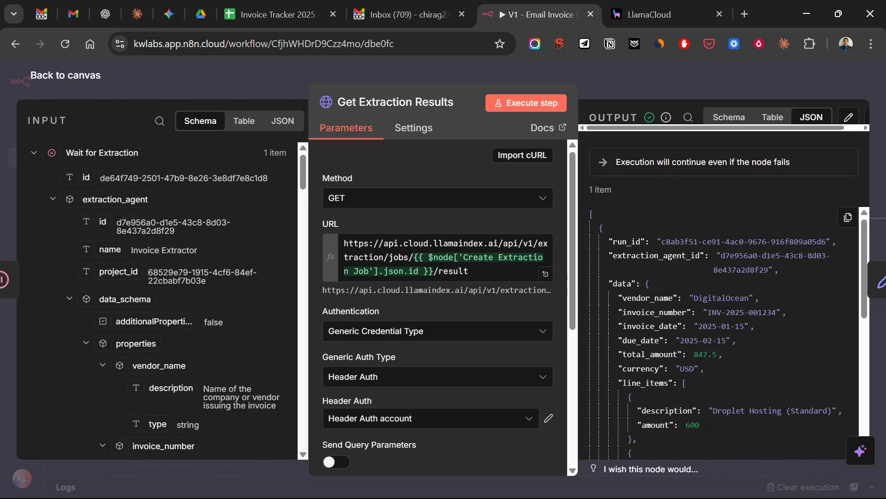
pyautogui.scroll(-5, 725, 333)
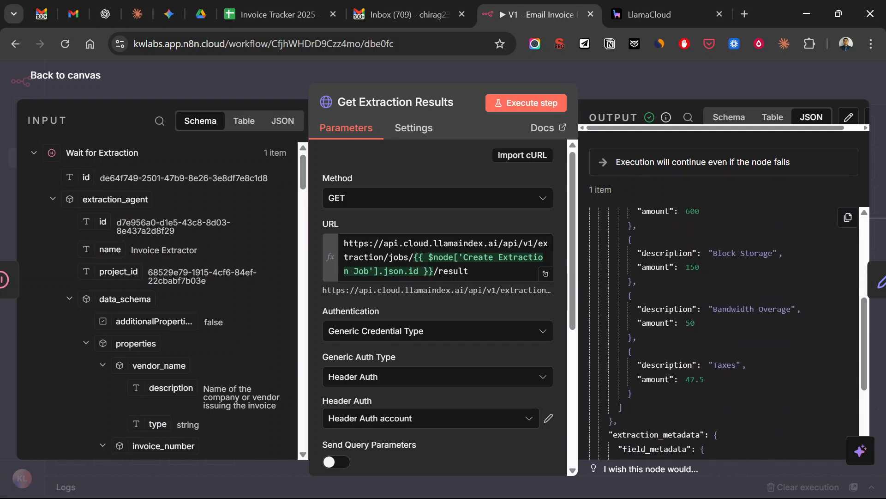
pyautogui.scroll(4, 725, 332)
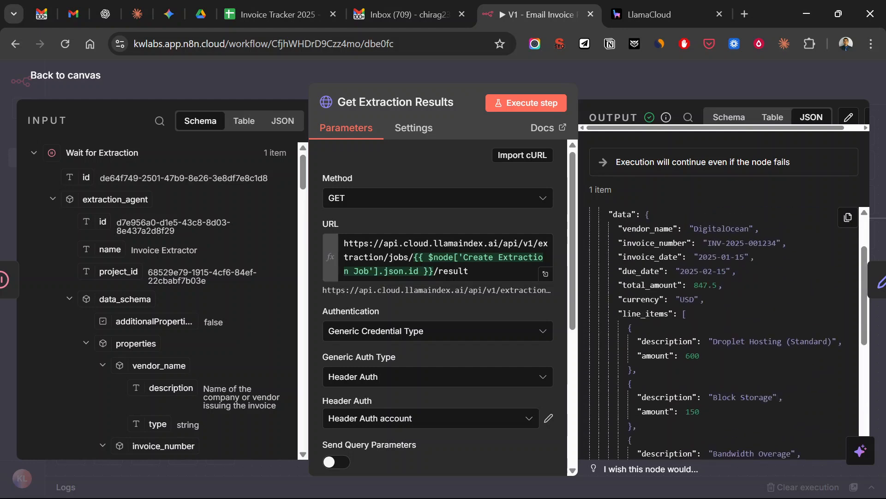
pyautogui.scroll(-3, 725, 333)
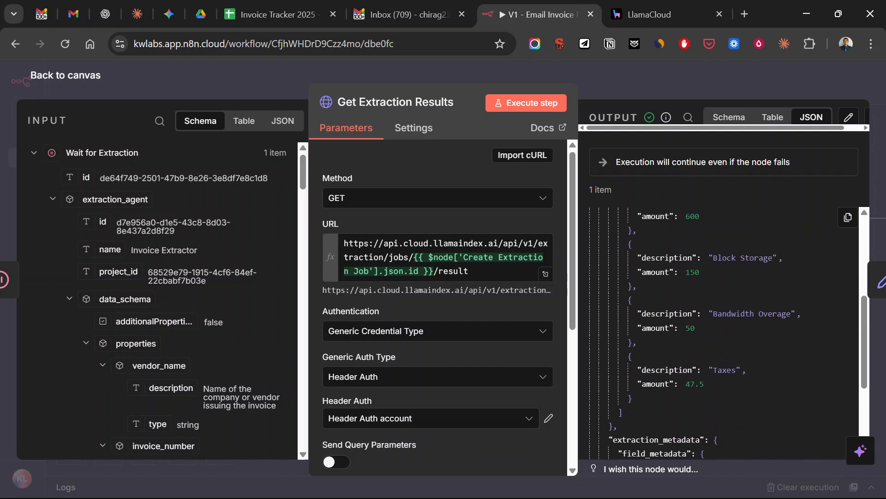
pyautogui.press('Escape')
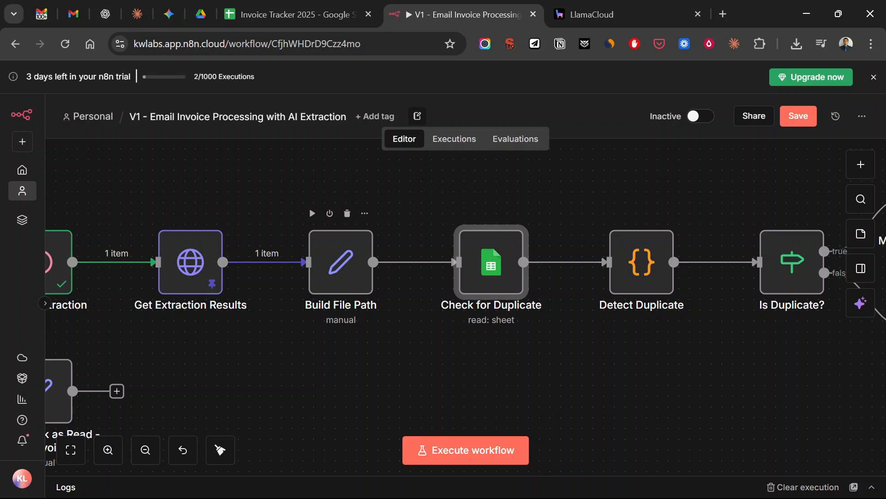
# - Execute the Build File Path node and check the mapped invoice fields and file name in its output
pyautogui.click(341, 262)
pyautogui.doubleClick(341, 262)
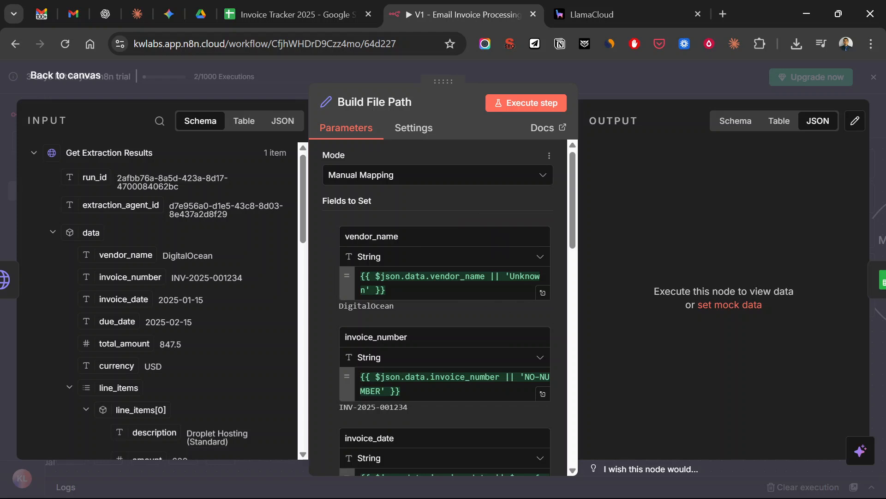
pyautogui.click(526, 102)
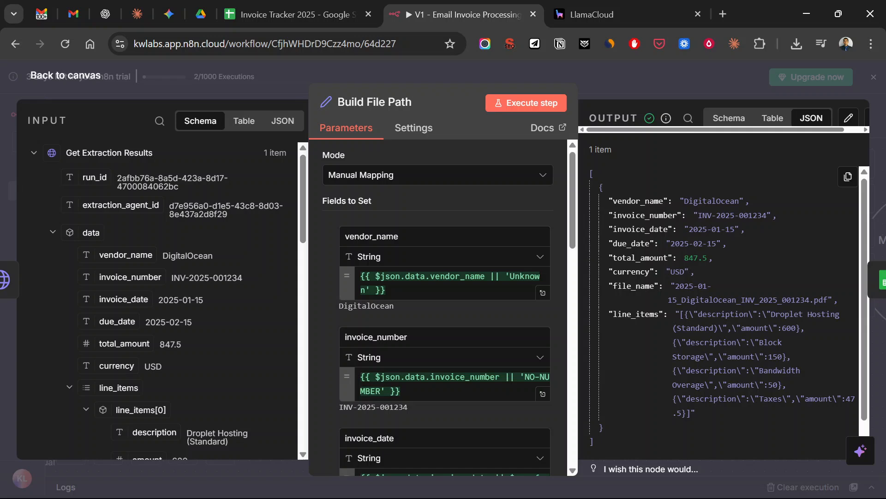
pyautogui.press('Escape')
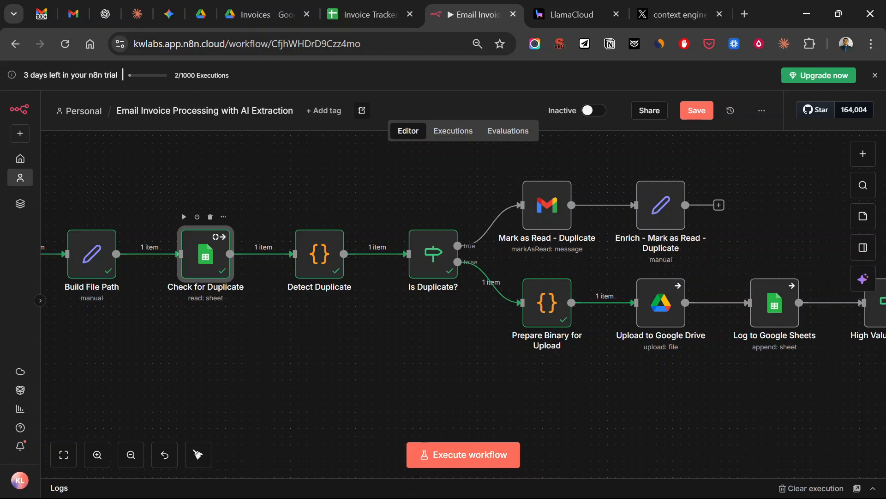
# - Check the Invoice Tracker 2025 sheet for existing rows, then run the Check for Duplicate node in n8n and inspect its output
pyautogui.click(365, 15)
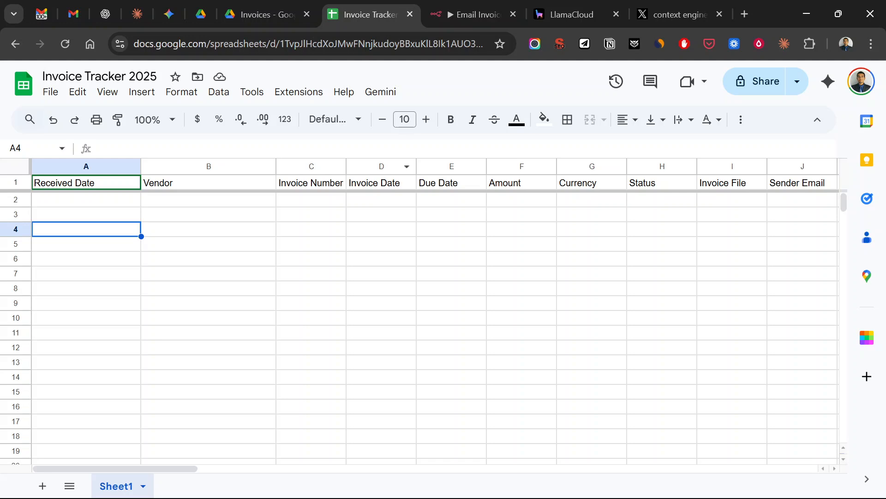
pyautogui.click(474, 15)
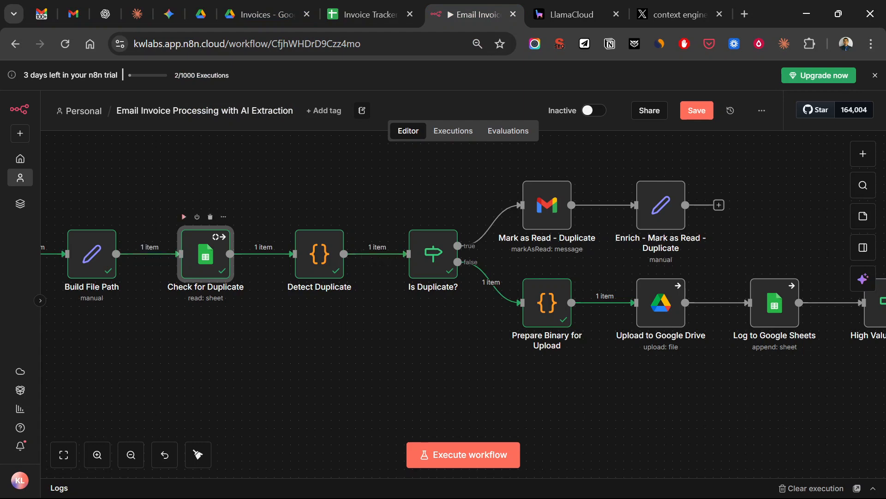
pyautogui.click(184, 216)
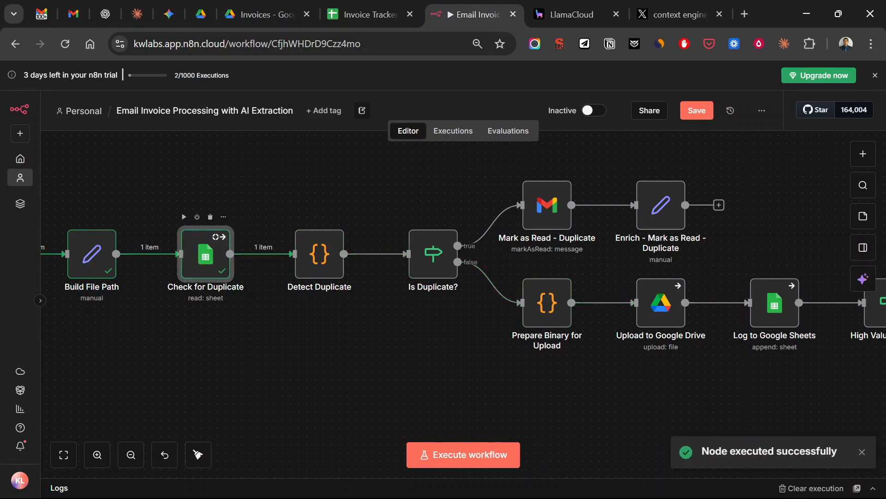
pyautogui.doubleClick(205, 254)
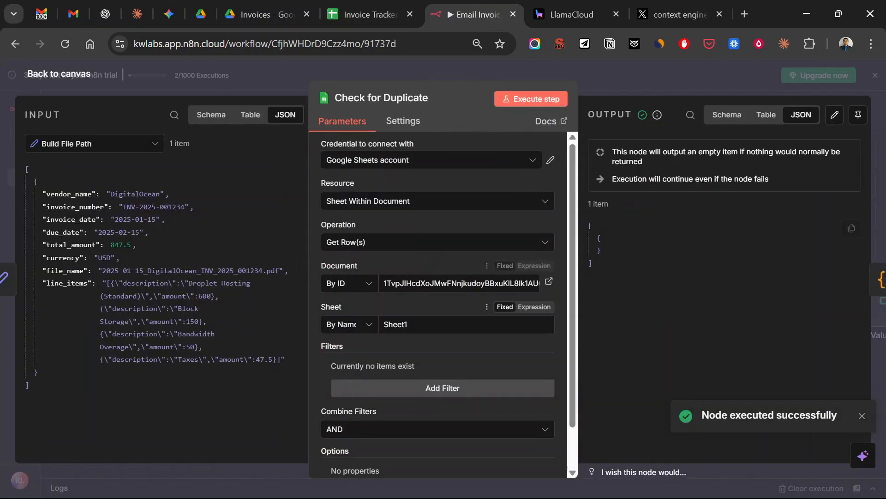
pyautogui.press('Escape')
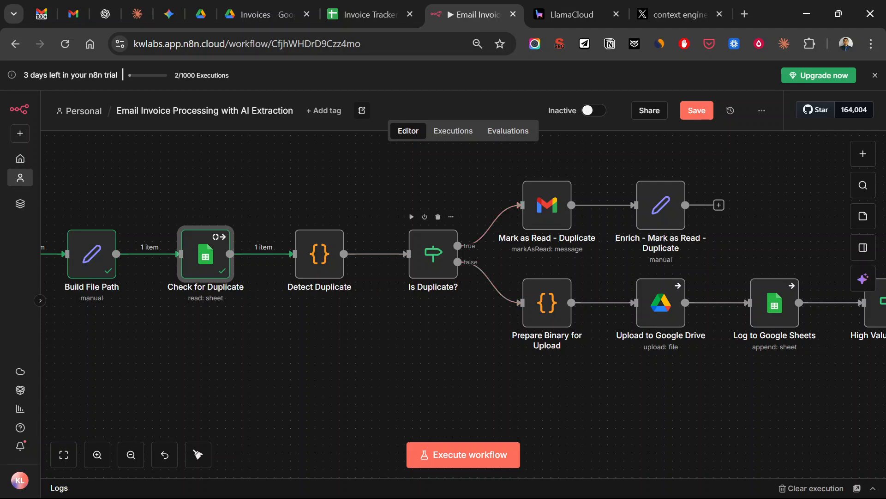
# - Run the workflow up to the Is Duplicate? node directly from the canvas
pyautogui.click(411, 217)
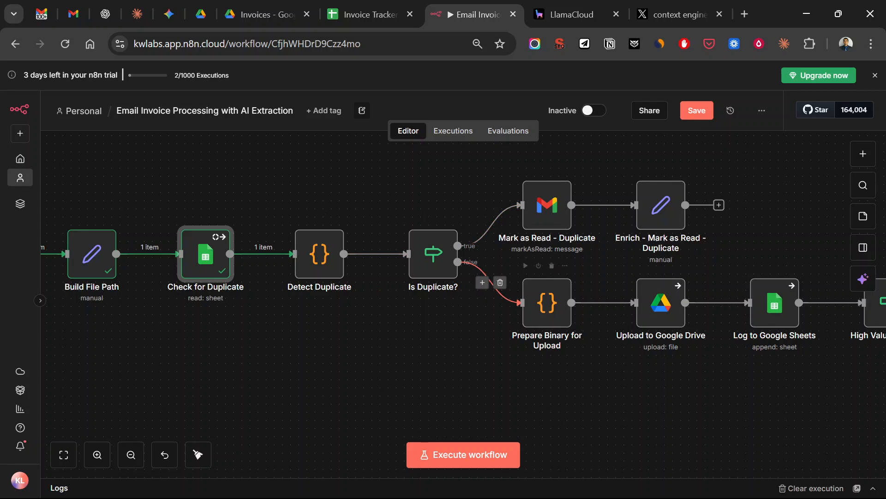
pyautogui.click(411, 216)
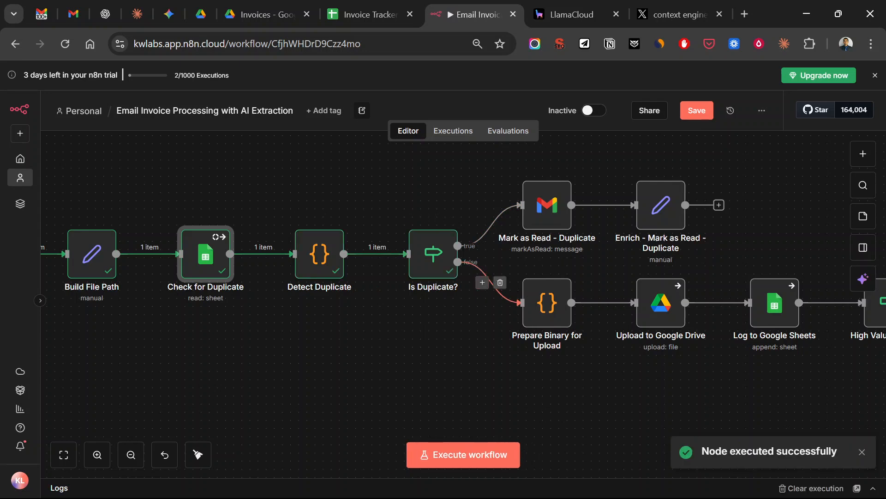
# - Execute the Prepare Binary for Upload node and view its output as JSON
pyautogui.hscroll(3, 489, 324)
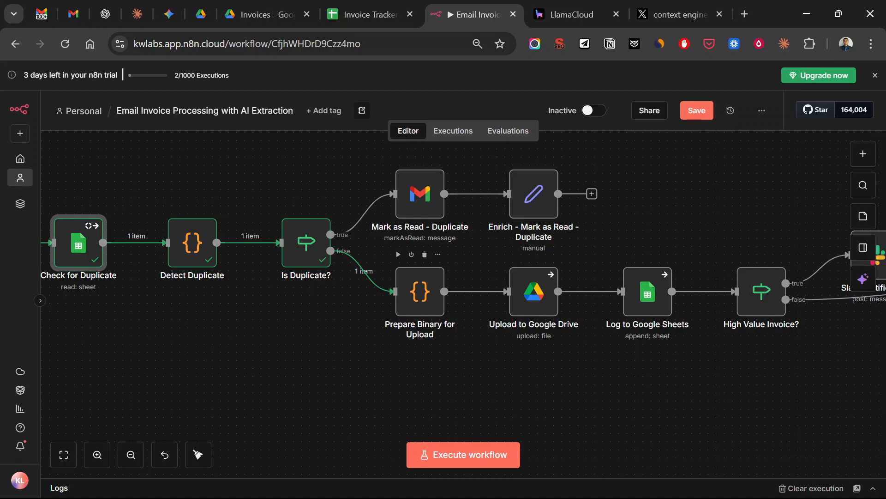
pyautogui.doubleClick(419, 291)
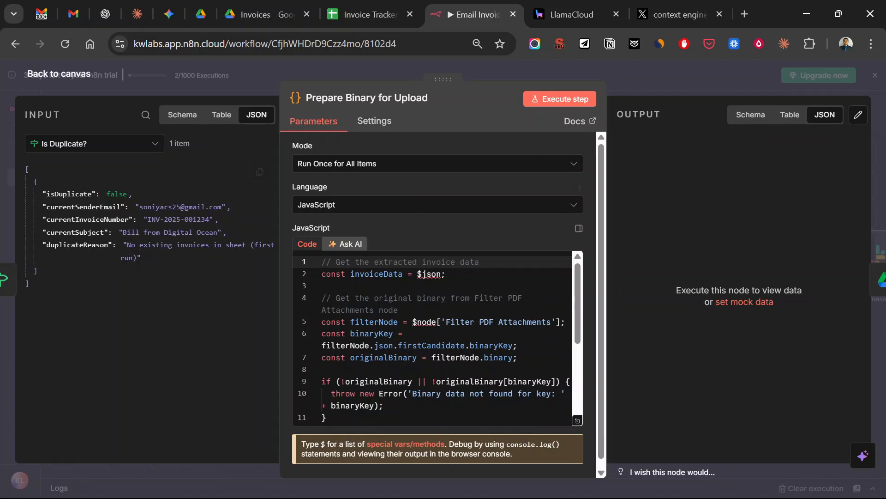
pyautogui.click(560, 99)
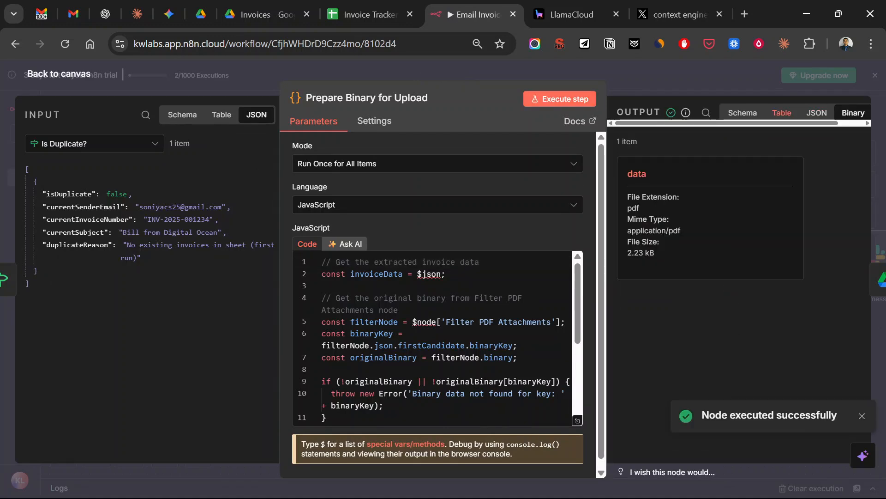
pyautogui.click(816, 113)
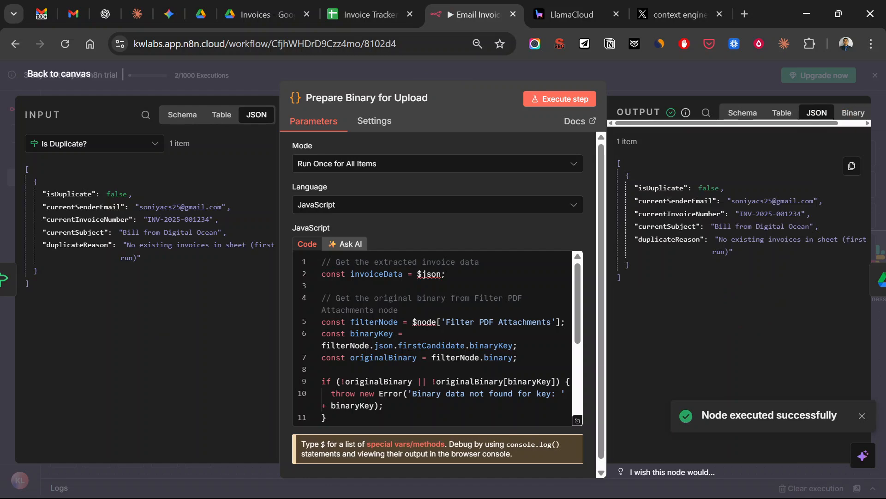
pyautogui.press('Escape')
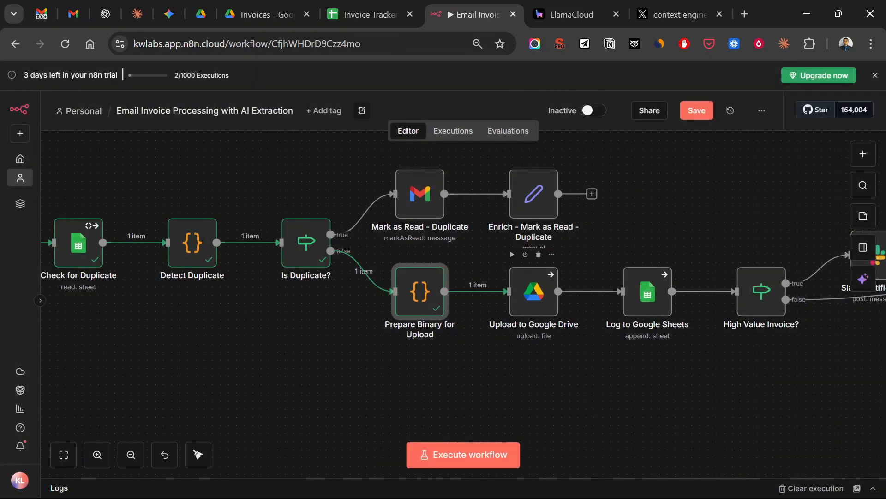
# - Review the Upload to Google Drive node's parameters and look at the destination Invoices folder in Google Drive before returning to n8n
pyautogui.doubleClick(534, 291)
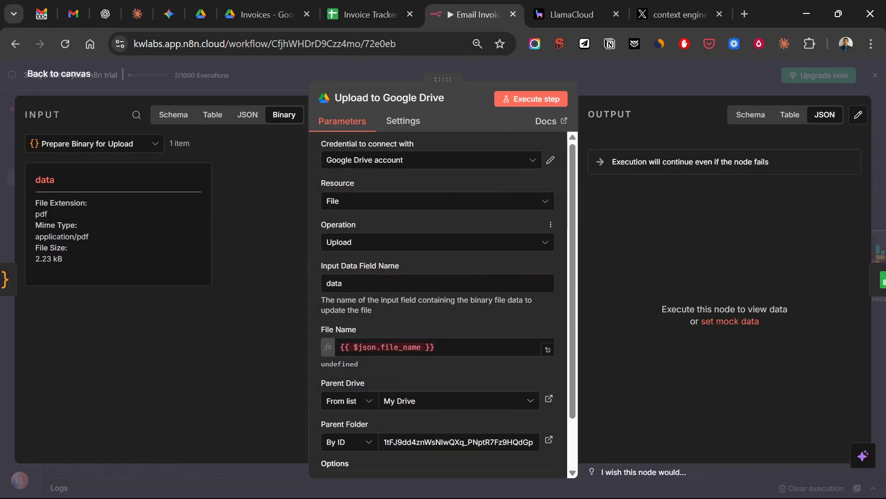
pyautogui.press('Escape')
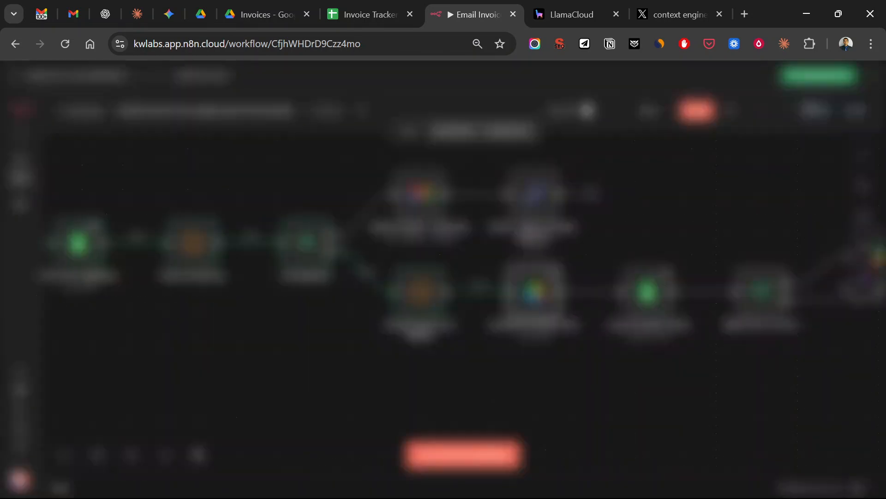
pyautogui.click(266, 14)
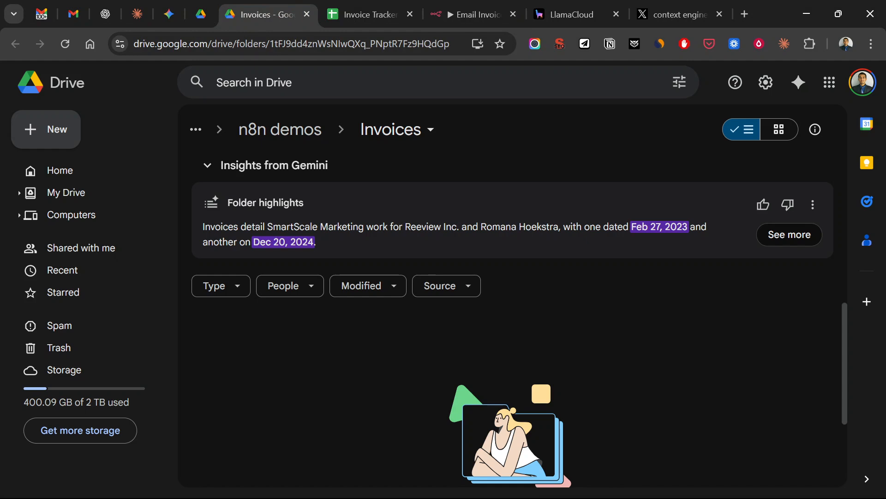
pyautogui.click(475, 15)
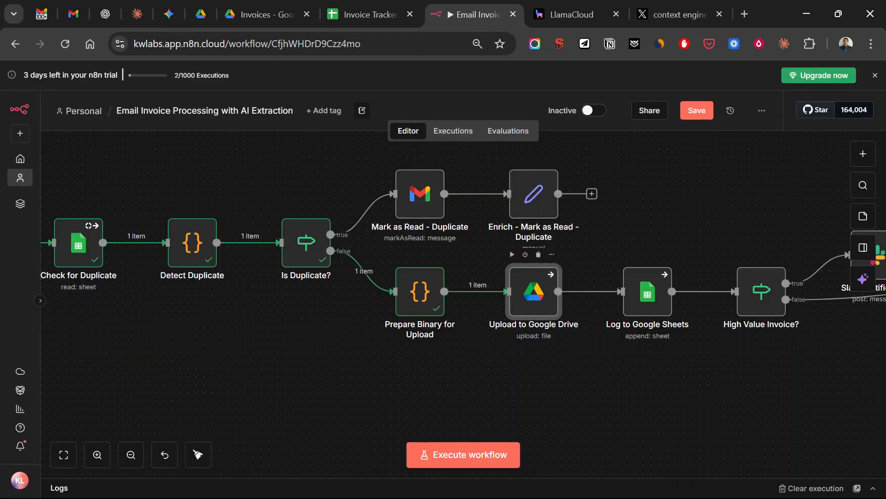
# - Run the Upload to Google Drive node, check the Invoices folder in Google Drive for the uploaded PDF, and return to n8n
pyautogui.click(512, 255)
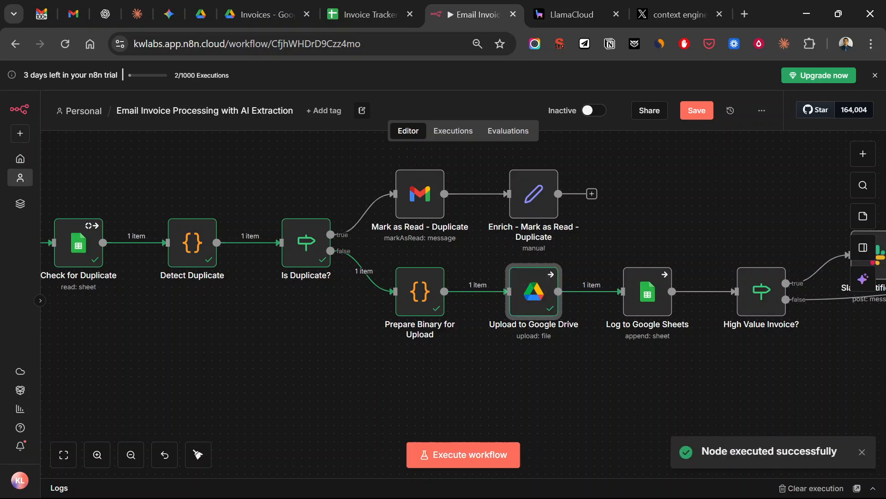
pyautogui.click(266, 14)
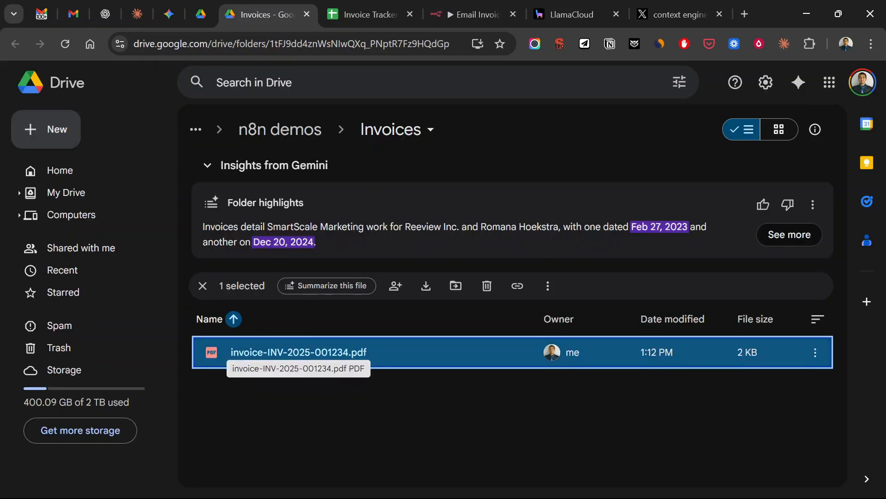
pyautogui.click(476, 14)
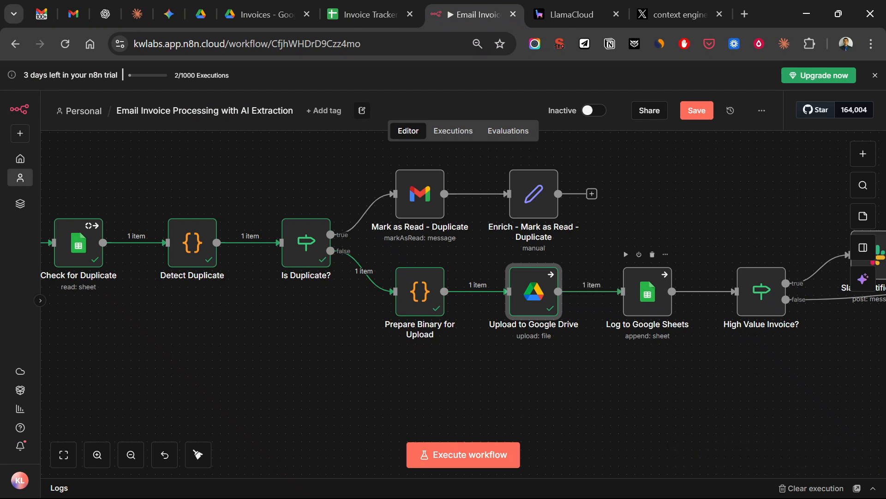
# - Review the Log to Google Sheets node's column mappings against the column headers of the Invoice Tracker 2025 sheet
pyautogui.moveTo(596, 296); pyautogui.dragTo(303, 290)
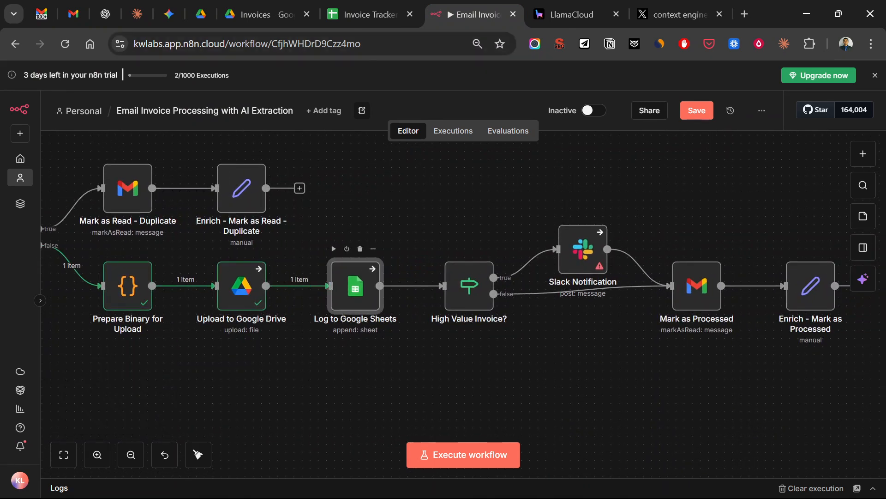
pyautogui.doubleClick(355, 286)
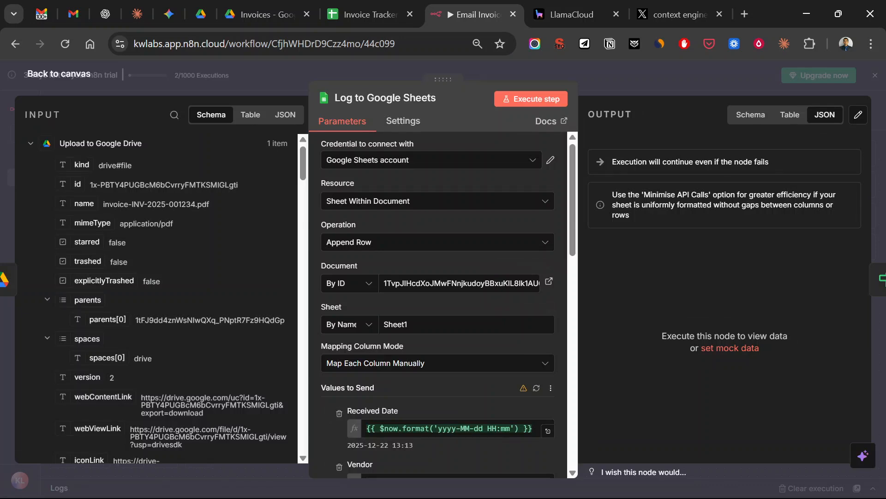
pyautogui.scroll(-5, 438, 305)
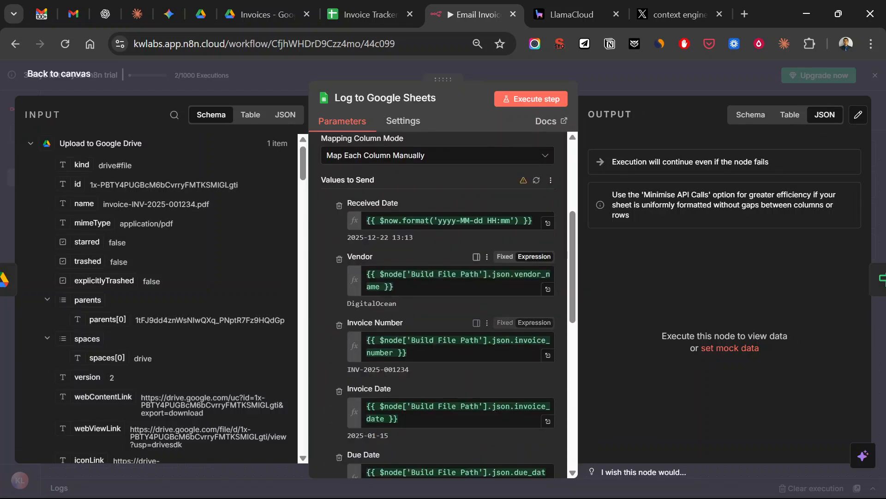
pyautogui.click(369, 14)
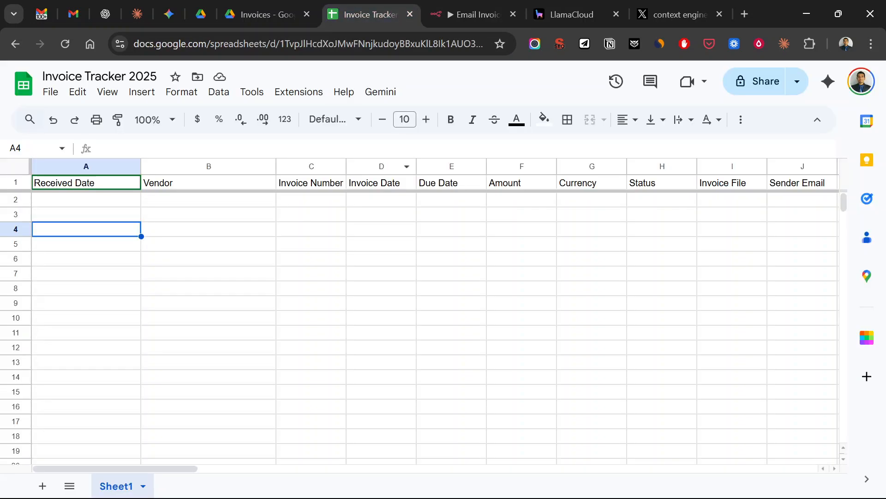
pyautogui.hotkey('ctrl', 'Tab')
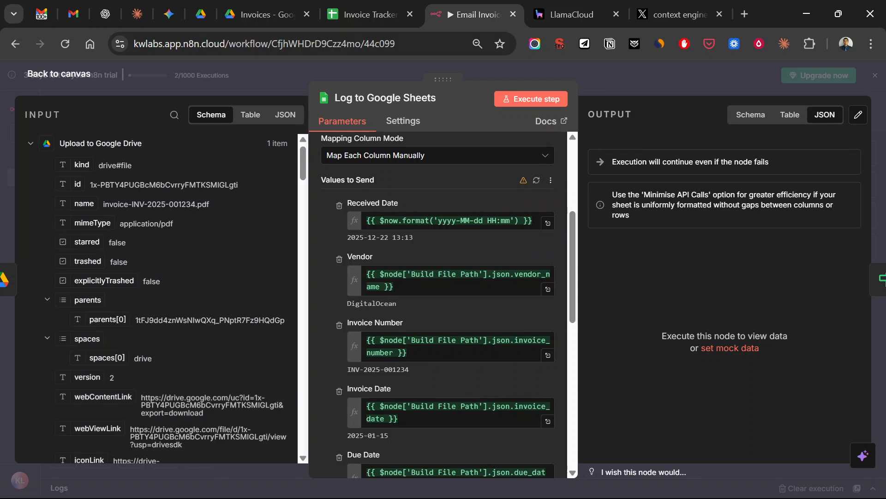
# - Execute the Log to Google Sheets node, check the logged row in Invoice Tracker 2025, and widen the Sender Email column
pyautogui.click(531, 98)
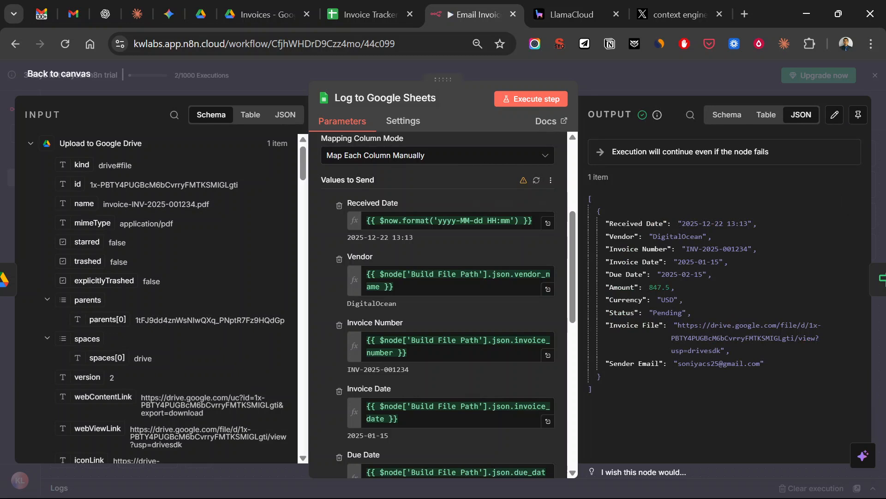
pyautogui.hotkey('ctrl', 'shift', 'Tab')
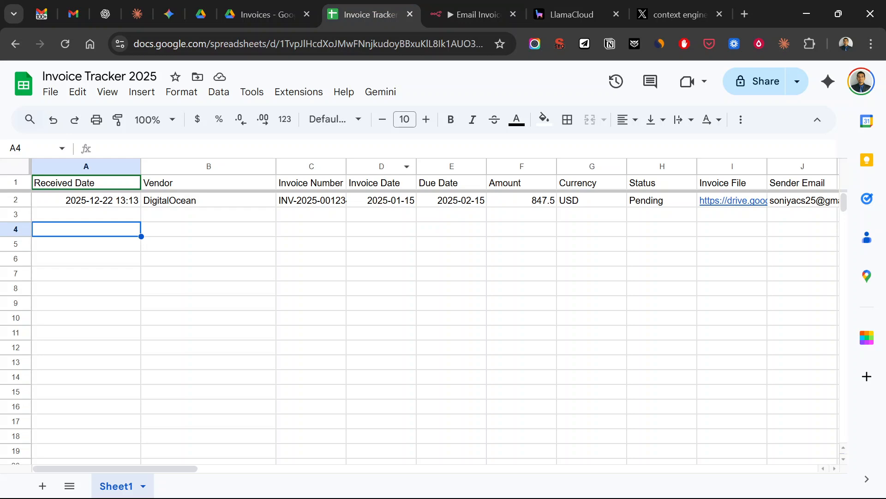
pyautogui.hscroll(4, 435, 315)
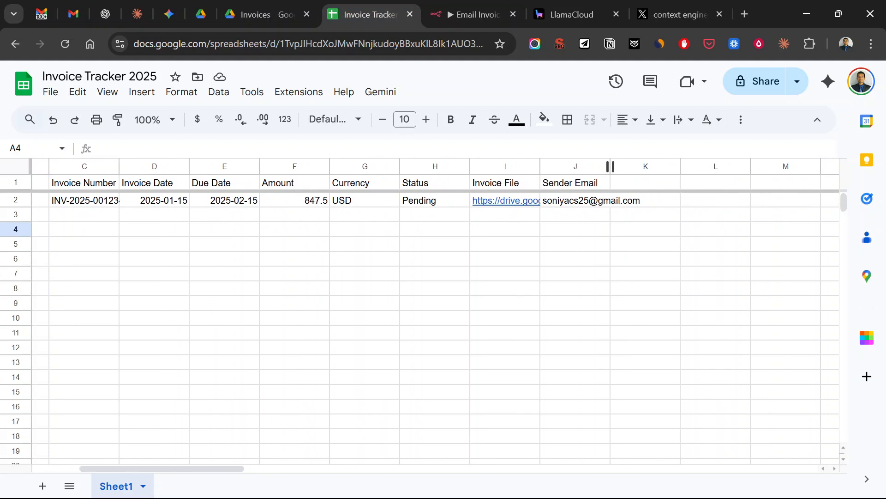
pyautogui.moveTo(610, 166); pyautogui.dragTo(680, 166)
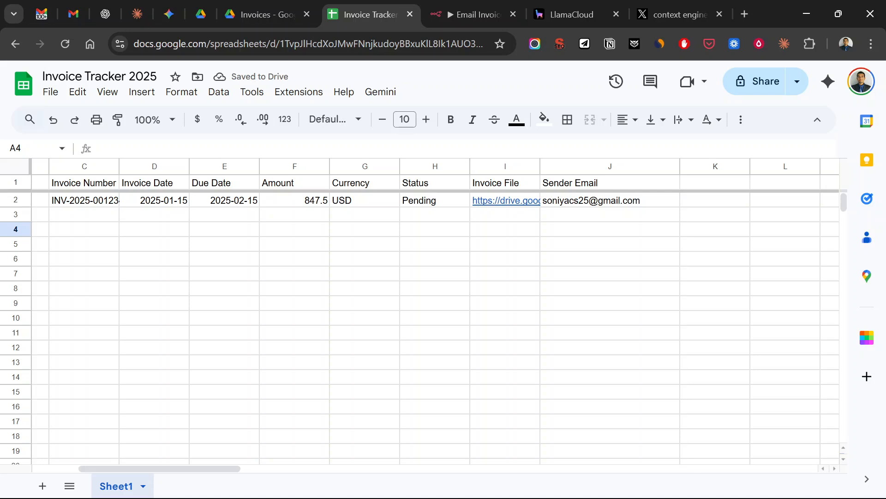
# - Open the PDF linked in the row's Invoice File cell, view it, and close it
pyautogui.moveTo(504, 201)
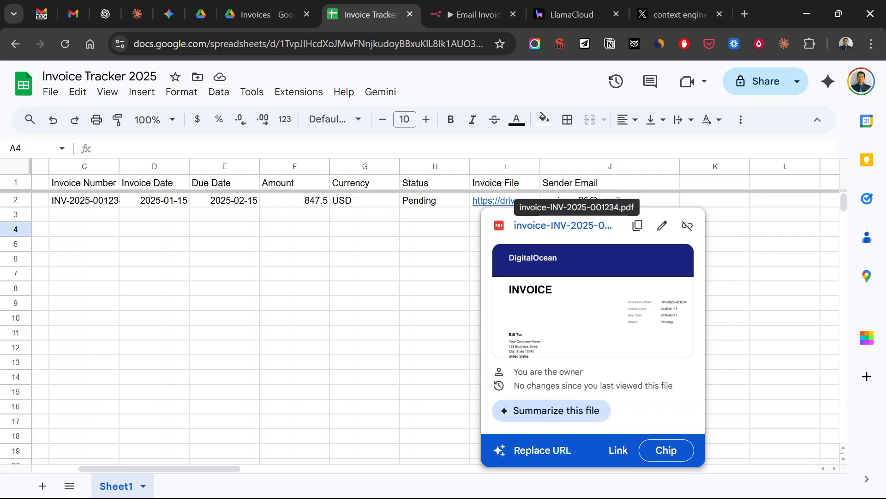
pyautogui.click(562, 226)
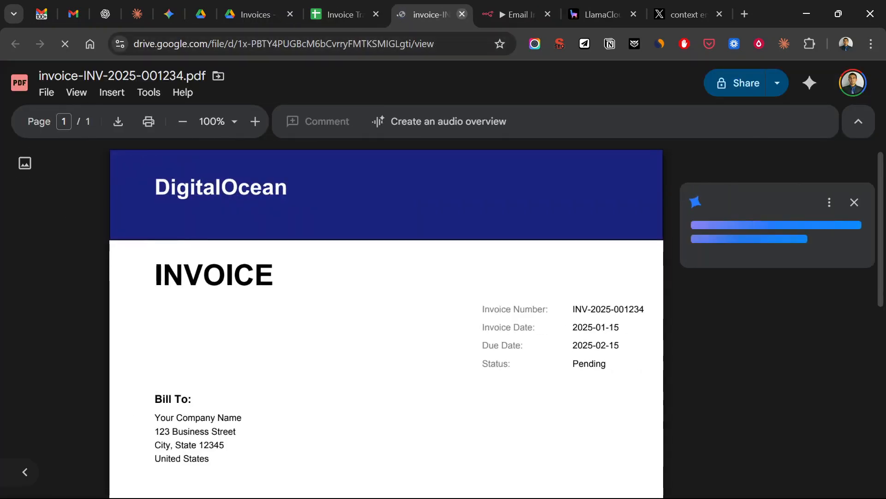
pyautogui.click(461, 13)
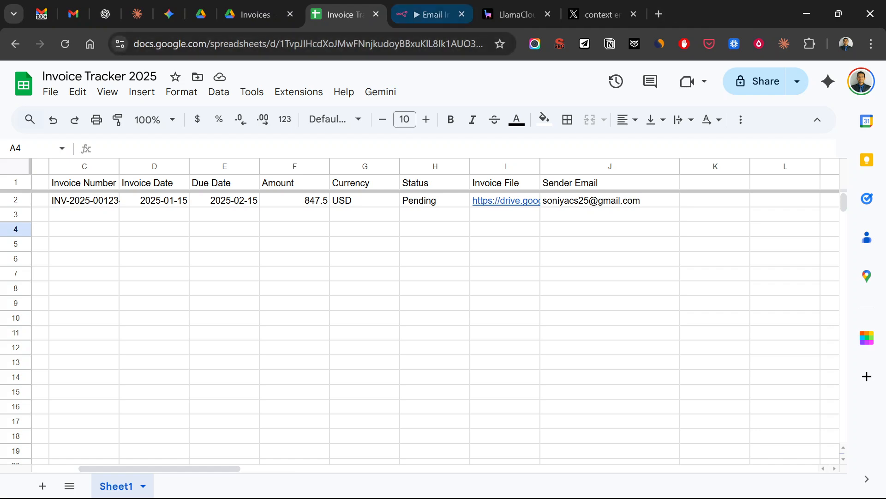
# - Return to the n8n workflow and review the High Value Invoice? node's condition on the invoice's total amount
pyautogui.click(432, 14)
pyautogui.press('Escape')
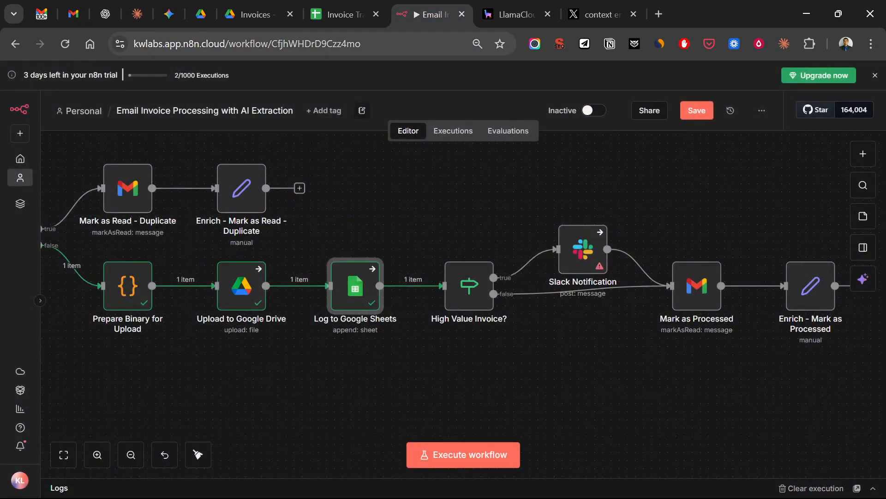
pyautogui.hscroll(3, 443, 277)
pyautogui.hscroll(1, 443, 277)
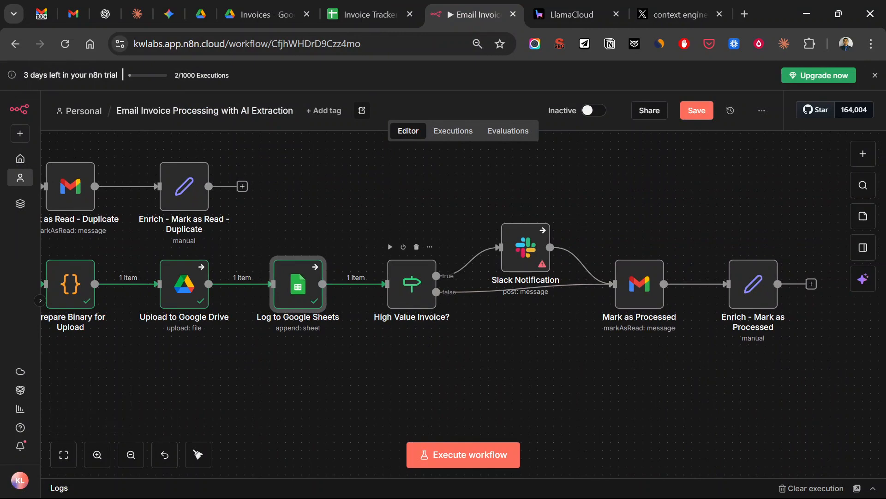
pyautogui.doubleClick(412, 283)
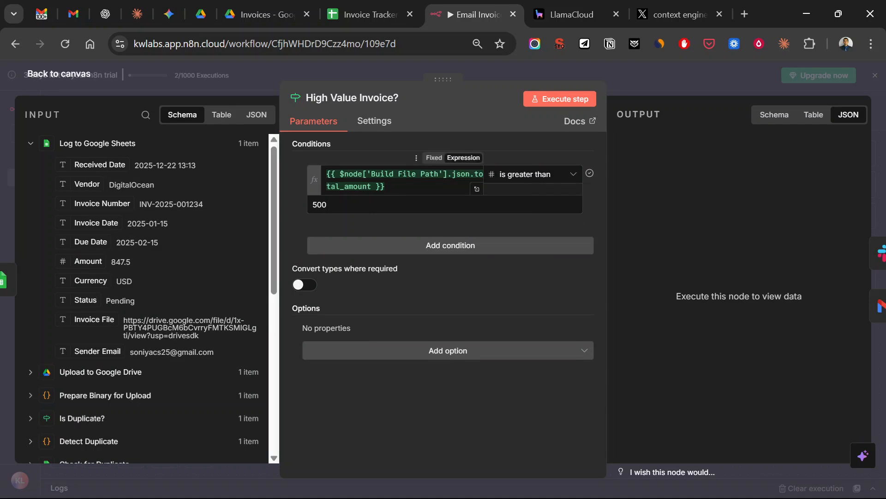
pyautogui.press('Escape')
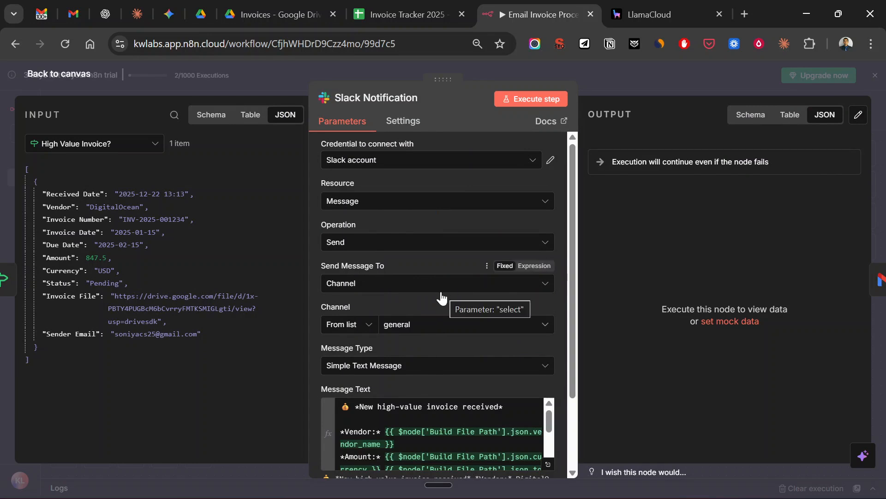
# - Review the Slack Notification node's parameters and compare its expanded message expression with the Upload to Google Drive node's output fields
pyautogui.scroll(-2, 409, 349)
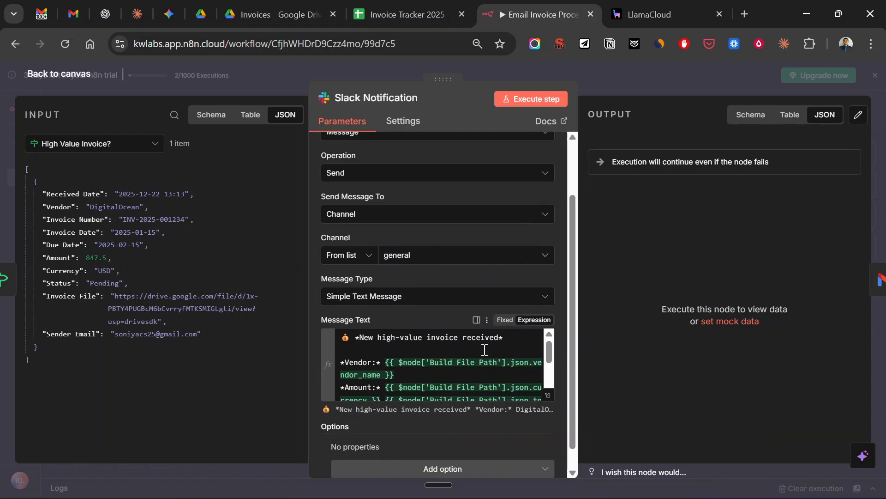
pyautogui.click(548, 395)
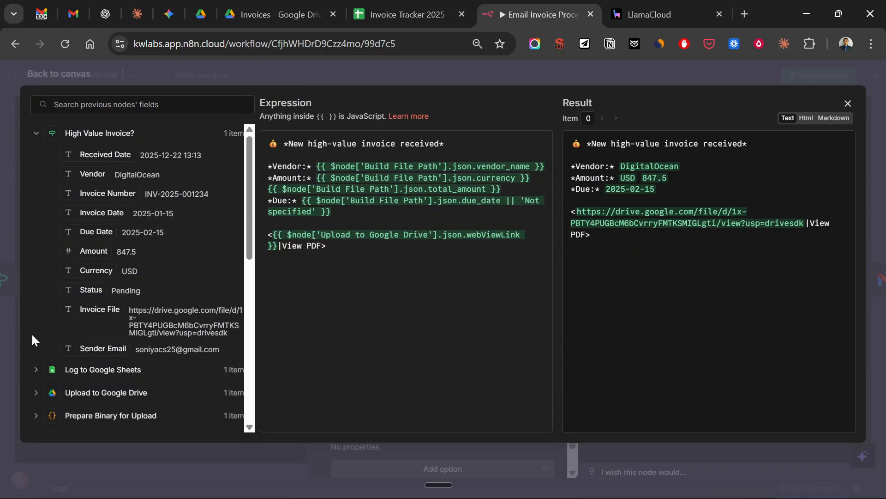
pyautogui.click(40, 135)
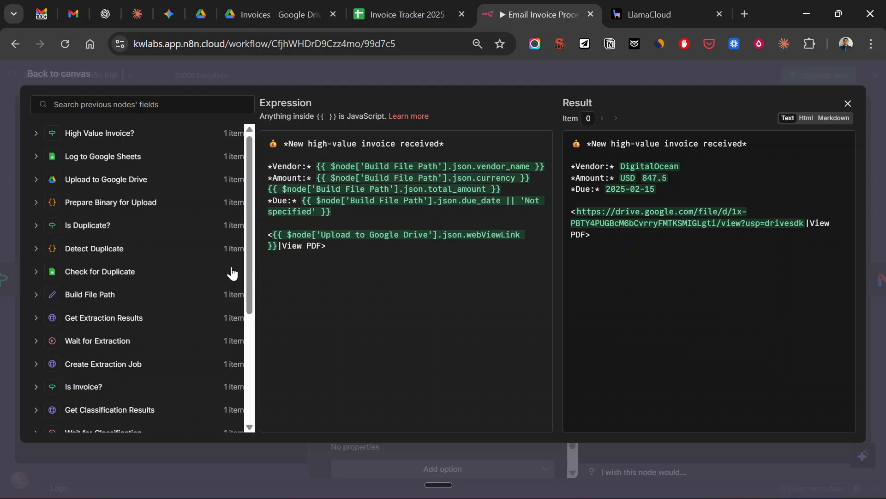
pyautogui.click(37, 182)
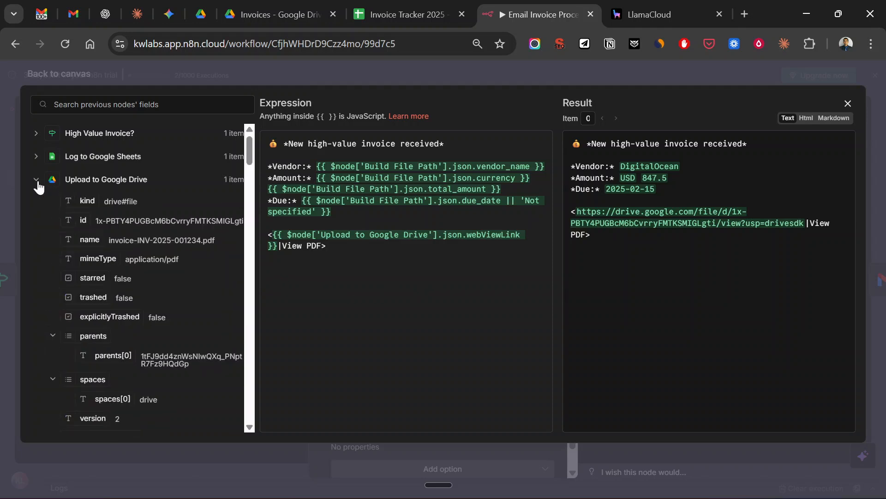
pyautogui.scroll(-4, 71, 203)
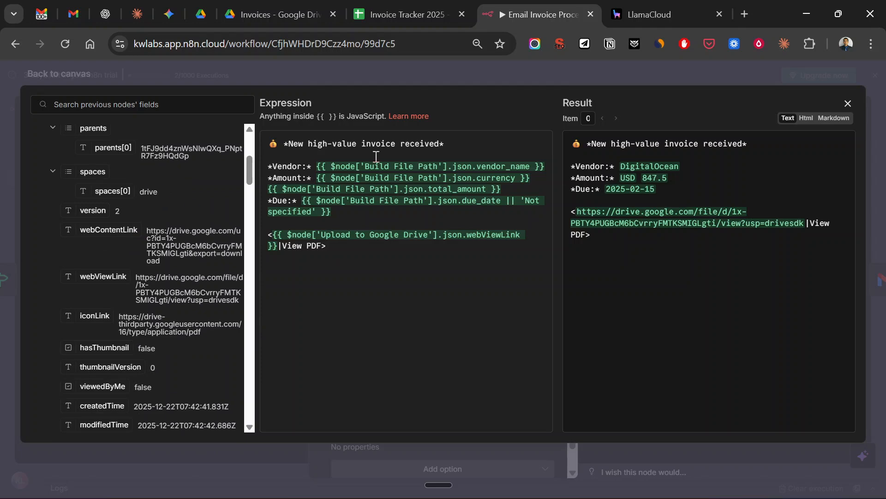
pyautogui.scroll(4, 184, 197)
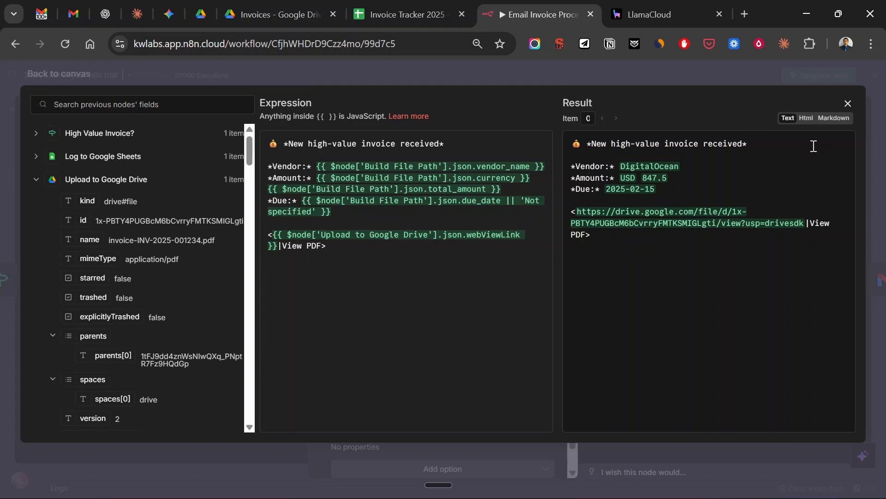
pyautogui.press('Escape')
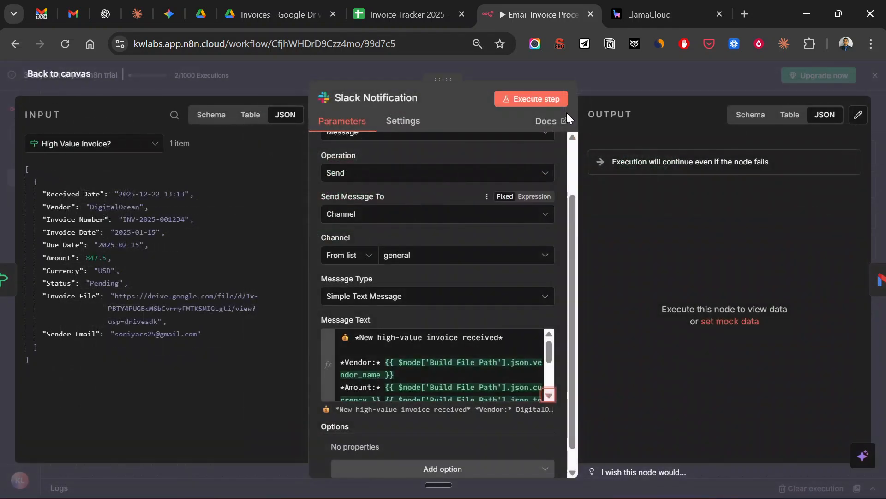
# - Execute the Slack Notification node, switch to Slack to check the #general message, and open its View PDF link
pyautogui.click(530, 99)
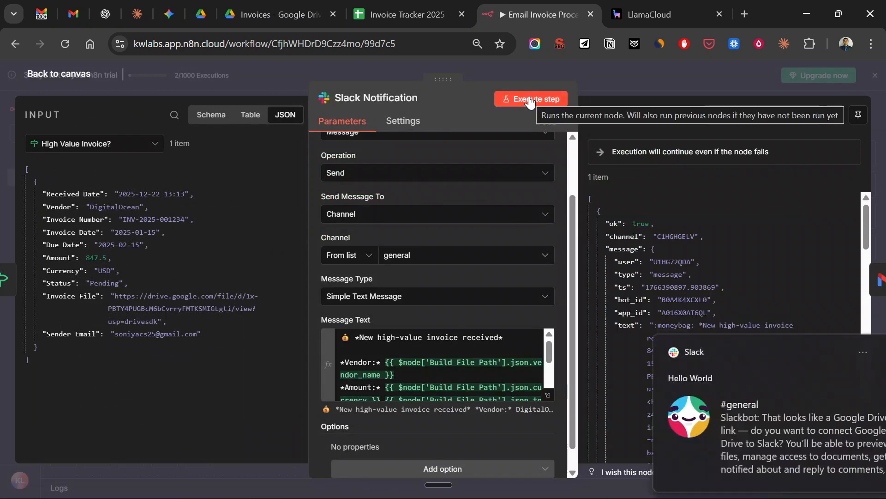
pyautogui.hotkey('alt', 'Tab')
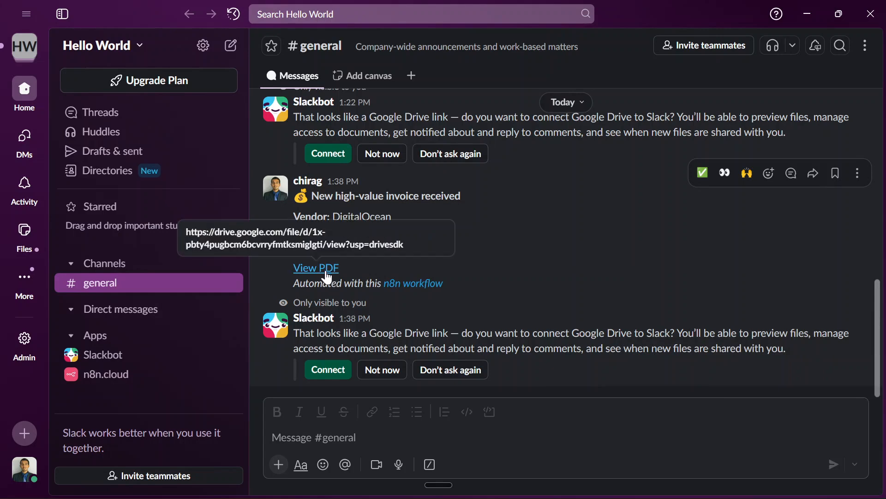
pyautogui.click(327, 272)
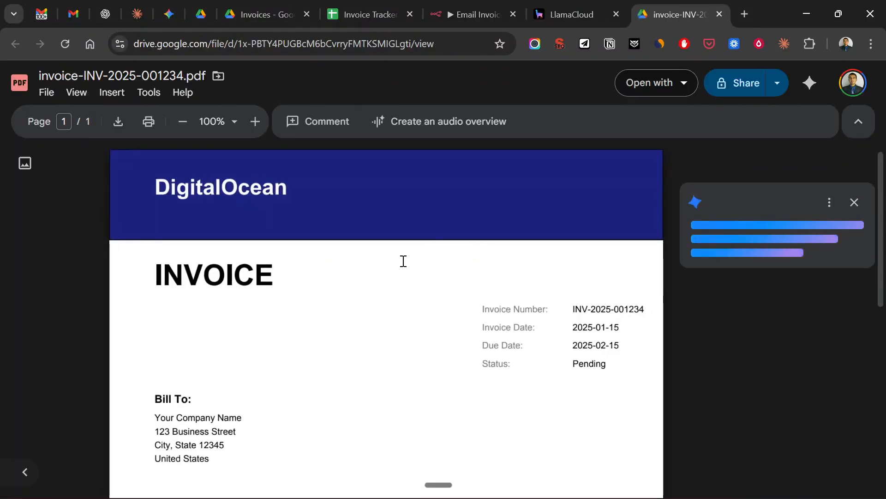
# - Return to the n8n workflow and look over the executed nodes from the Gmail Trigger through Log to Google Sheets
pyautogui.click(467, 15)
pyautogui.scroll(-5, 417, 348)
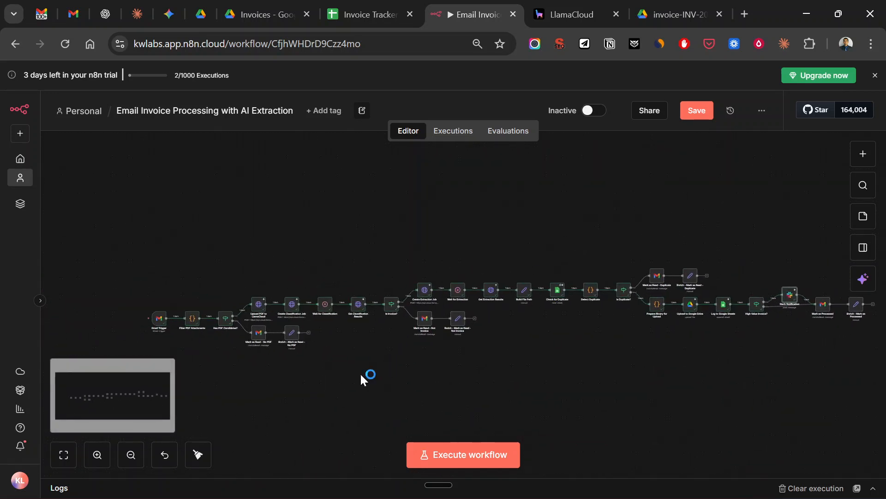
pyautogui.scroll(5, 159, 322)
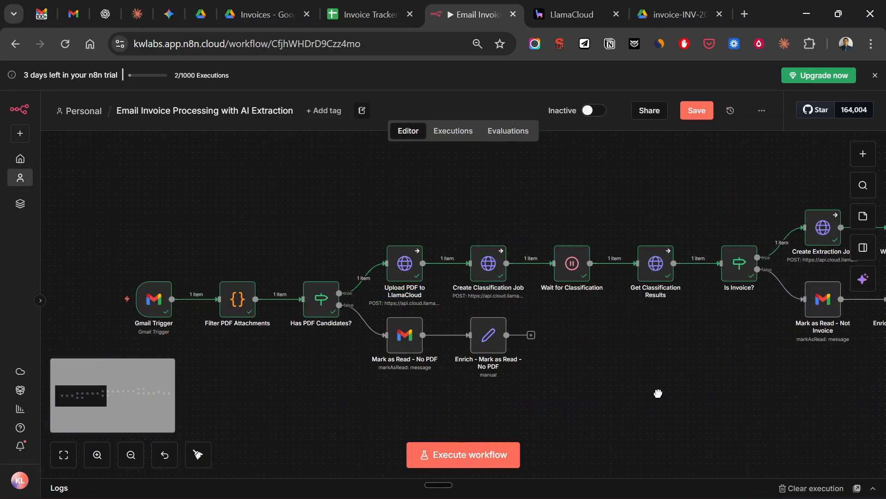
pyautogui.hscroll(5, 464, 359)
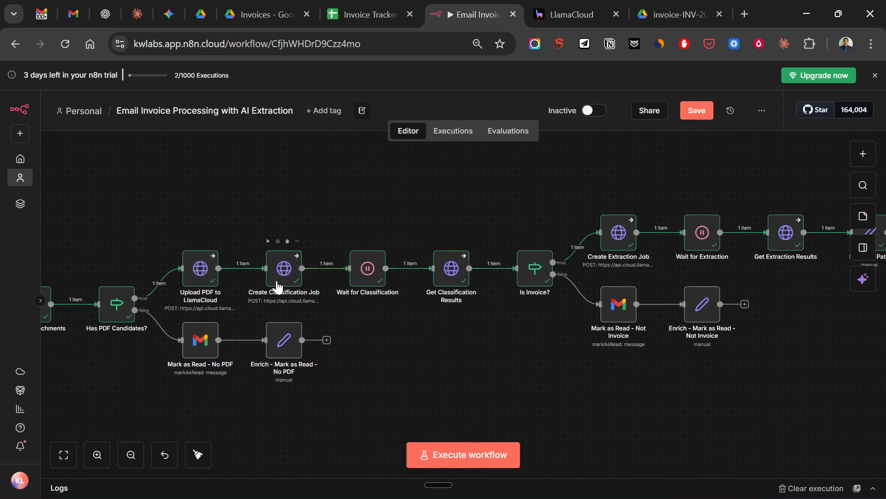
pyautogui.hscroll(10, 547, 356)
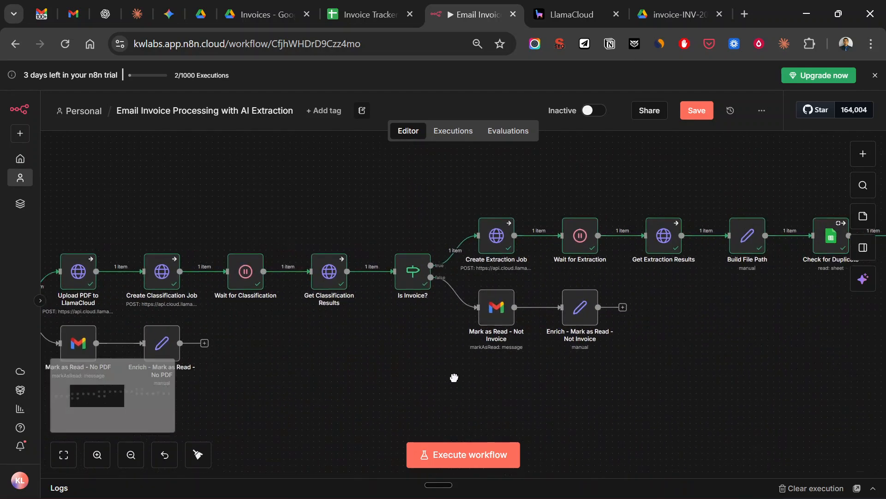
pyautogui.hscroll(5, 462, 359)
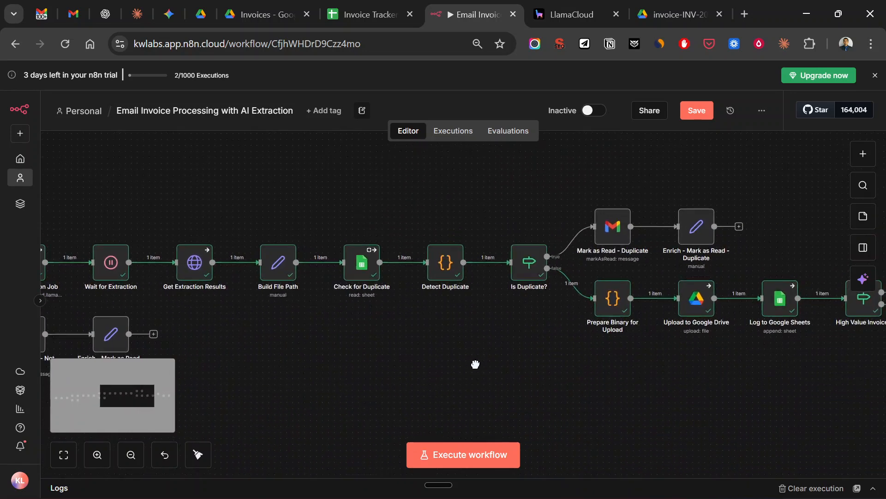
# - Recheck the invoice PDF in the Drive Invoices folder, the Invoice Tracker 2025 row, and the Slack message
pyautogui.click(267, 15)
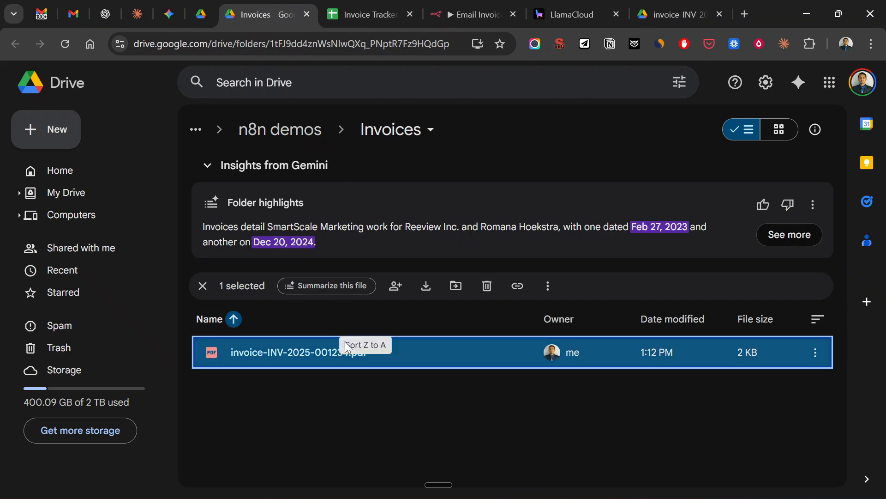
pyautogui.click(355, 19)
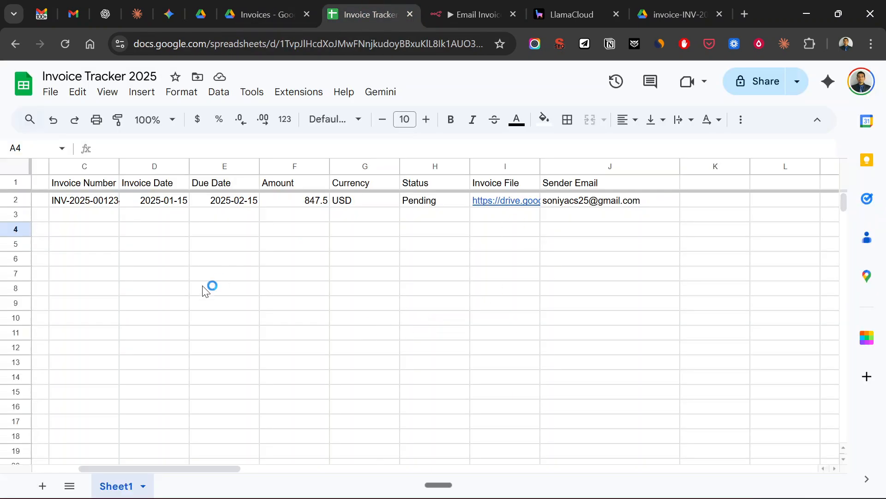
pyautogui.hotkey('alt', 'Tab')
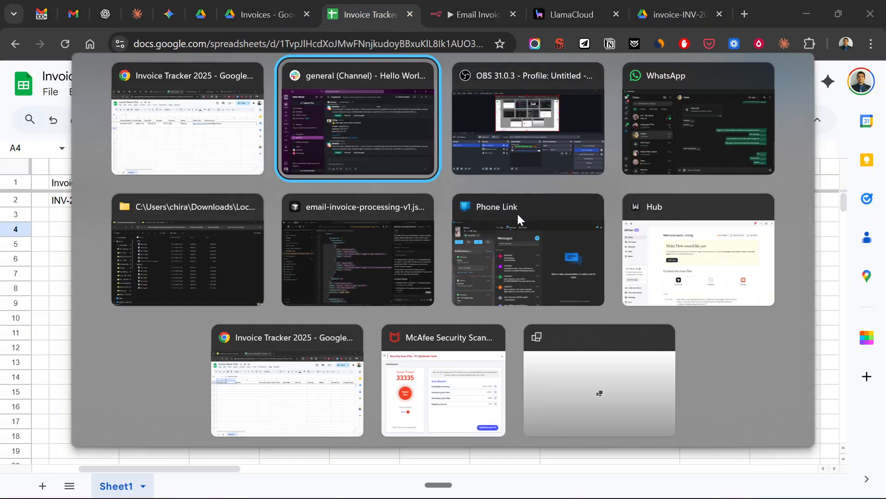
pyautogui.hotkey('alt', 'Tab')
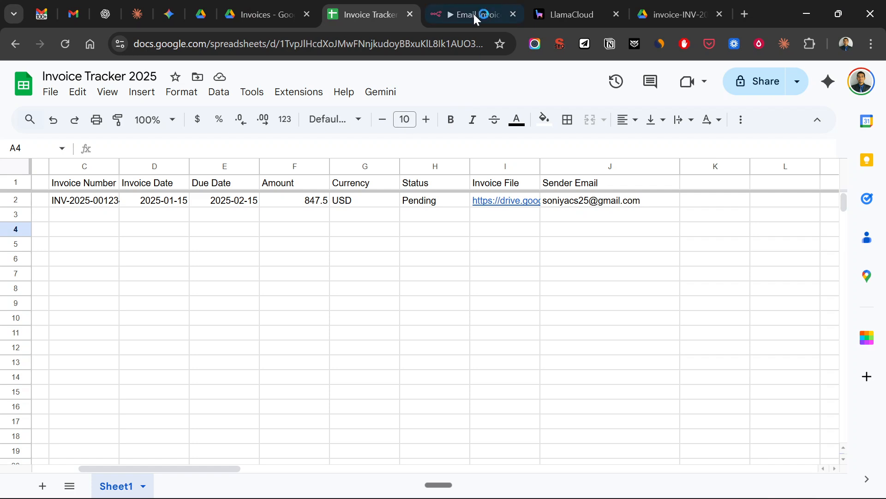
# - Return to n8n and view the entire Email Invoice Processing with AI Extraction workflow on the canvas
pyautogui.click(483, 13)
pyautogui.scroll(-3, 459, 352)
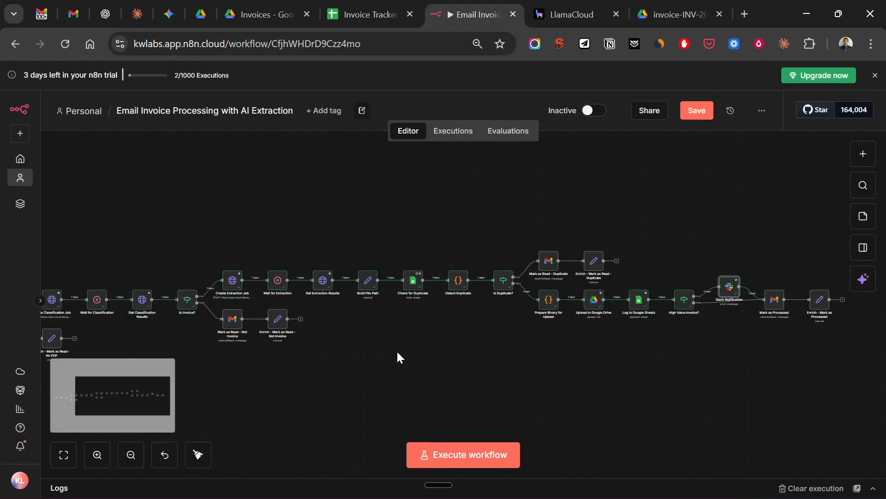
pyautogui.scroll(-5, 548, 356)
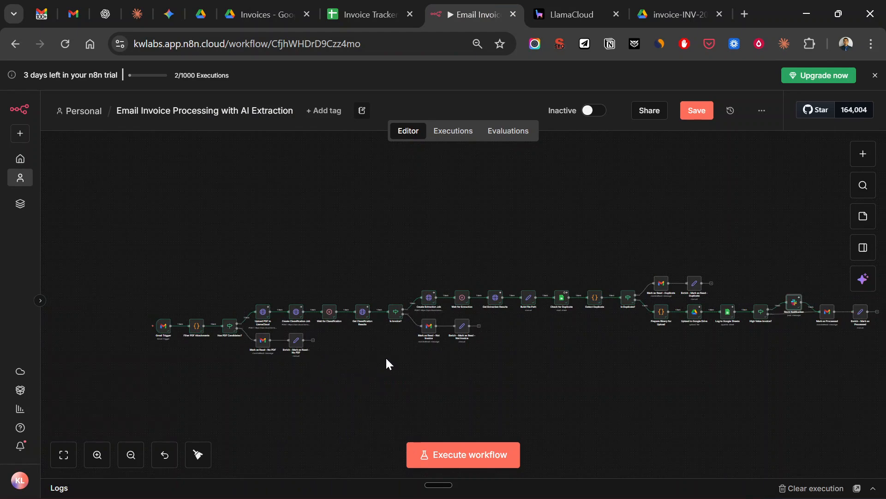
pyautogui.scroll(2, 387, 359)
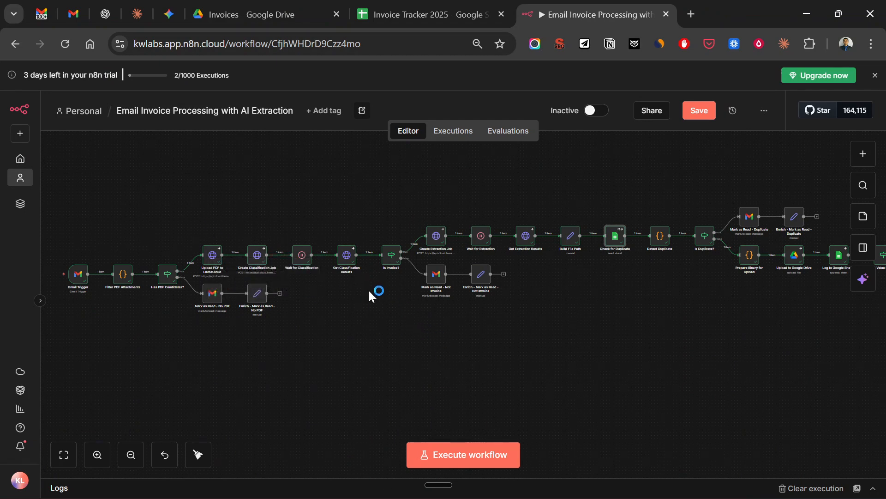
# - Check the PDF's file name in the Google Drive Invoices folder and the logged row in Invoice Tracker 2025
pyautogui.click(275, 18)
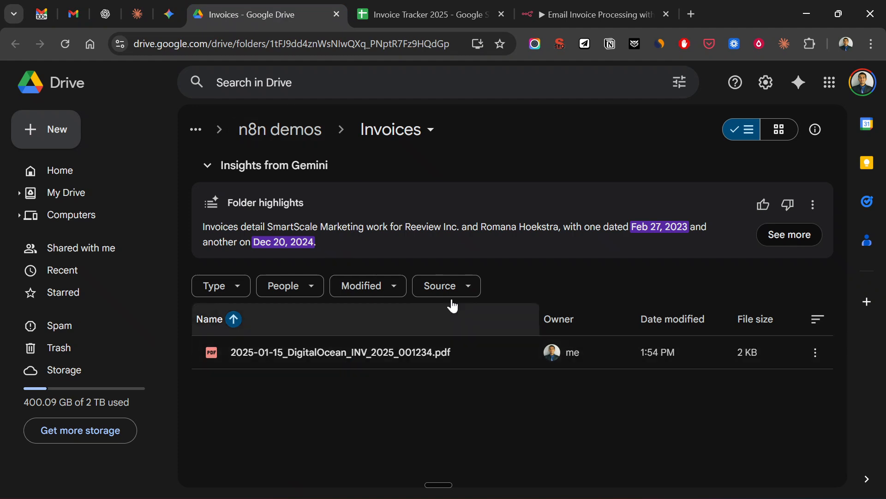
pyautogui.click(402, 12)
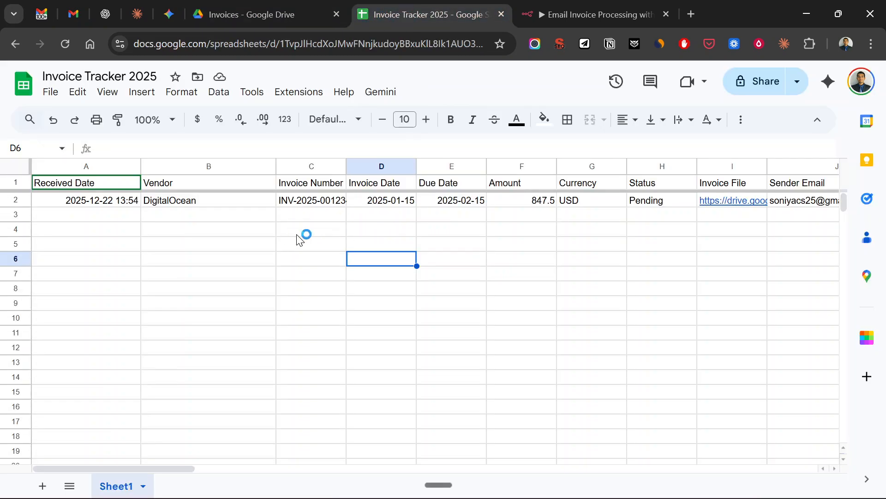
# - Switch to the Gmail inbox and mark the "Bill from Digital Ocean" email as unread
pyautogui.click(580, 10)
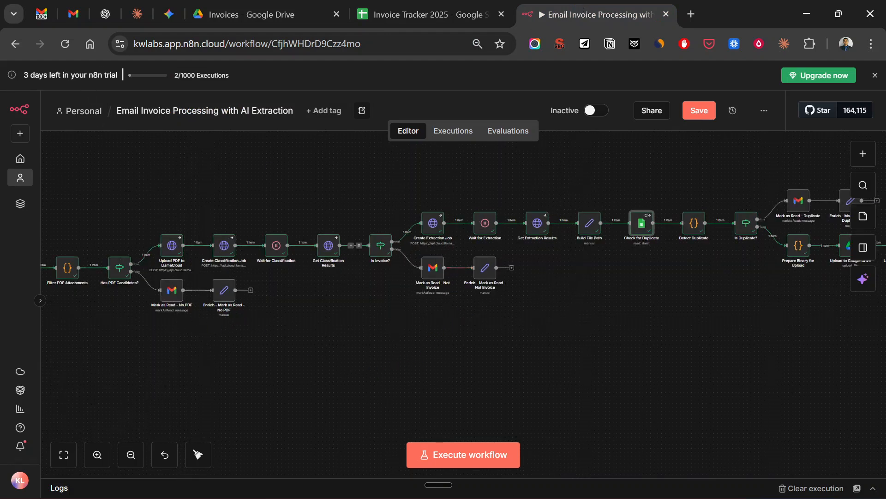
pyautogui.click(42, 14)
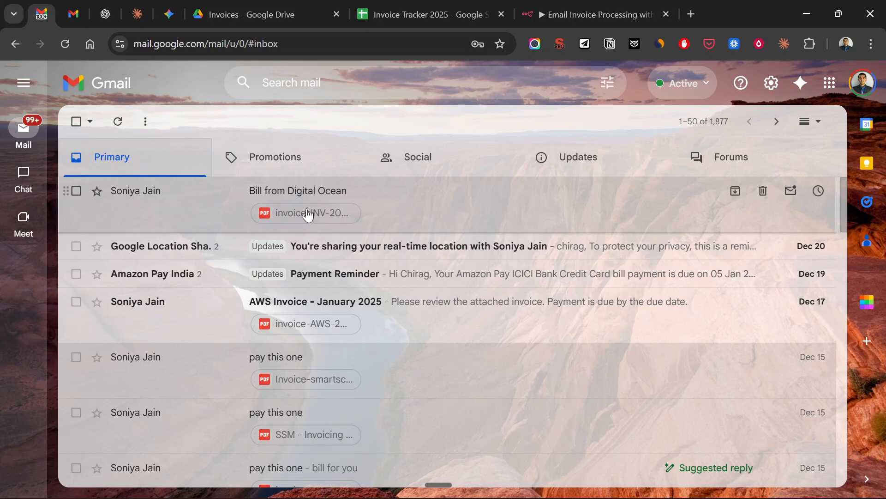
pyautogui.click(790, 191)
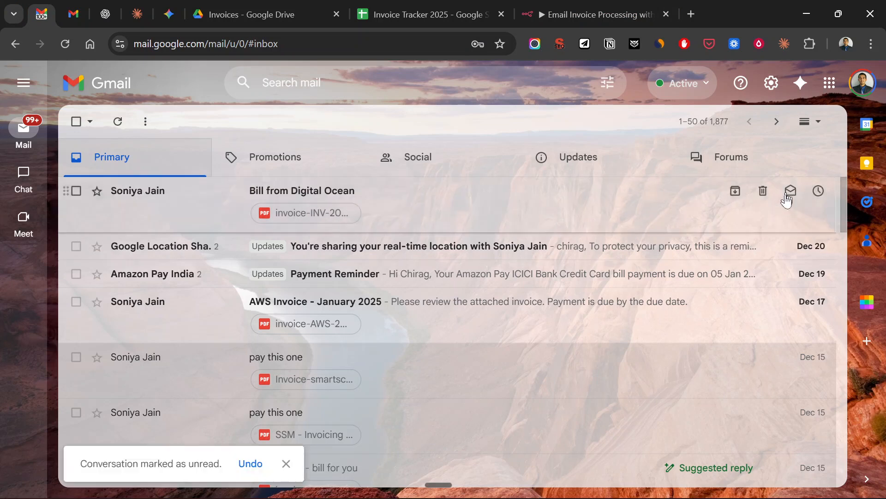
# - Return to the Email Invoice Processing with AI Extraction workflow in n8n and execute it again on the already logged invoice
pyautogui.click(600, 14)
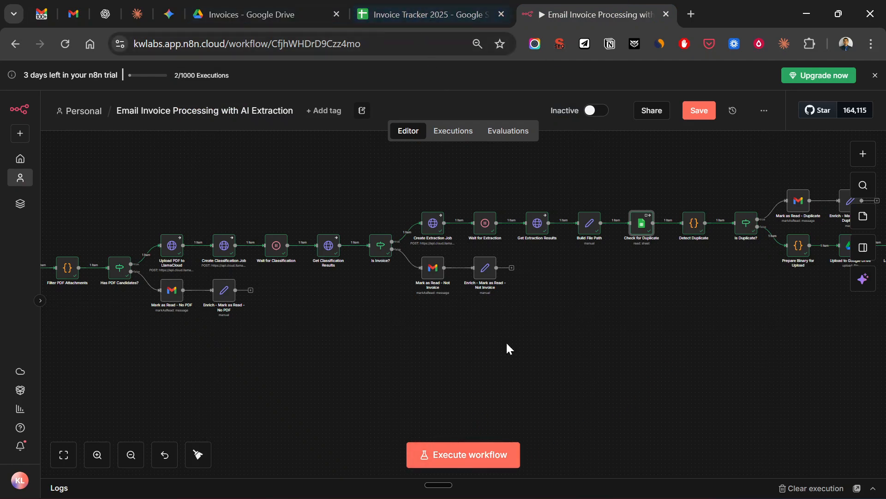
pyautogui.hscroll(2, 670, 323)
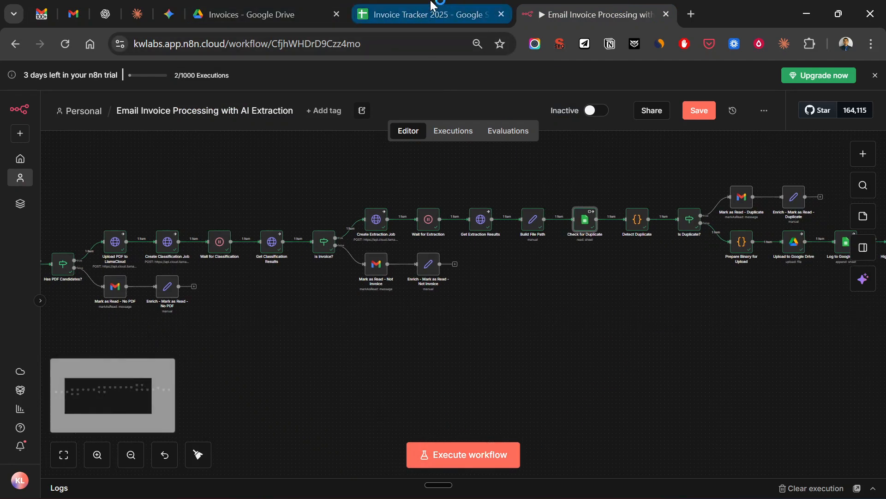
pyautogui.click(420, 14)
pyautogui.click(583, 5)
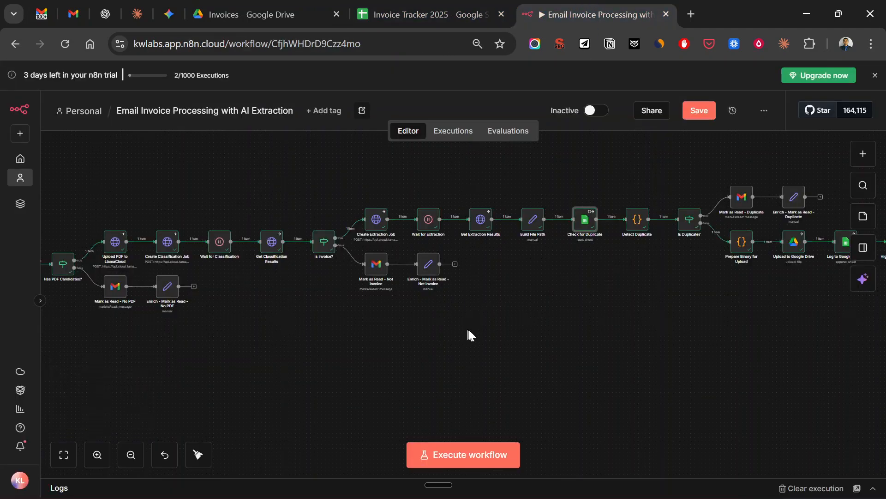
pyautogui.click(466, 456)
# - Follow the running workflow from the Gmail Trigger through classification and extraction to the Is Duplicate? branches
pyautogui.moveTo(262, 363); pyautogui.dragTo(439, 366)
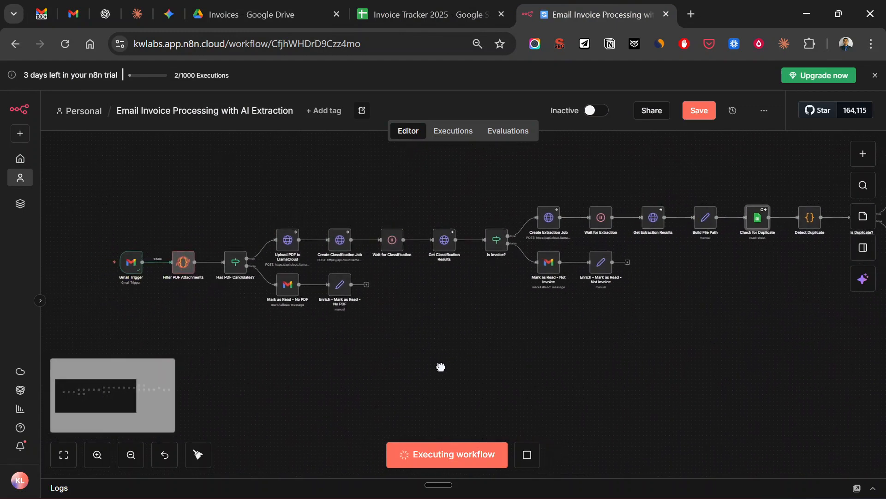
pyautogui.scroll(5, 352, 243)
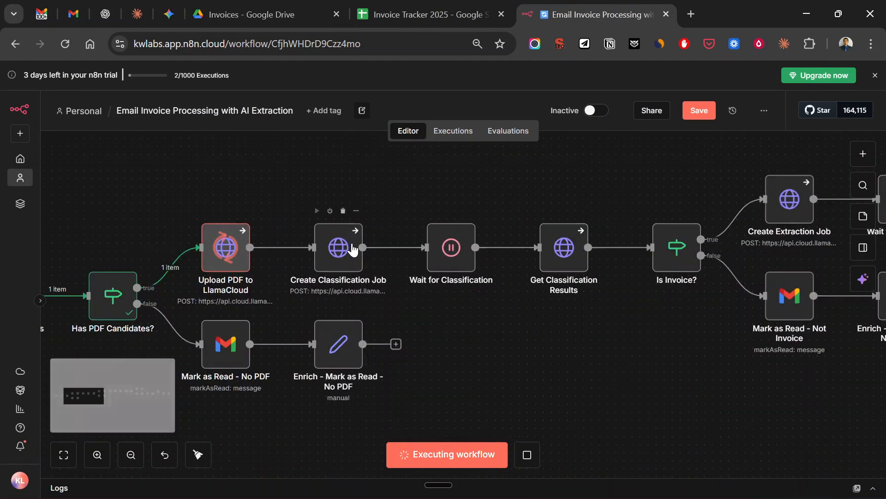
pyautogui.moveTo(582, 378); pyautogui.dragTo(323, 368)
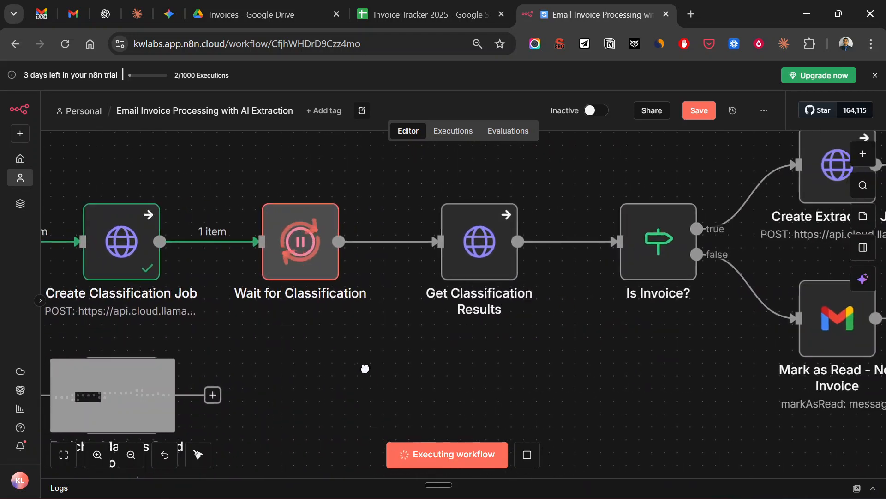
pyautogui.scroll(-1, 406, 353)
pyautogui.scroll(-4, 451, 358)
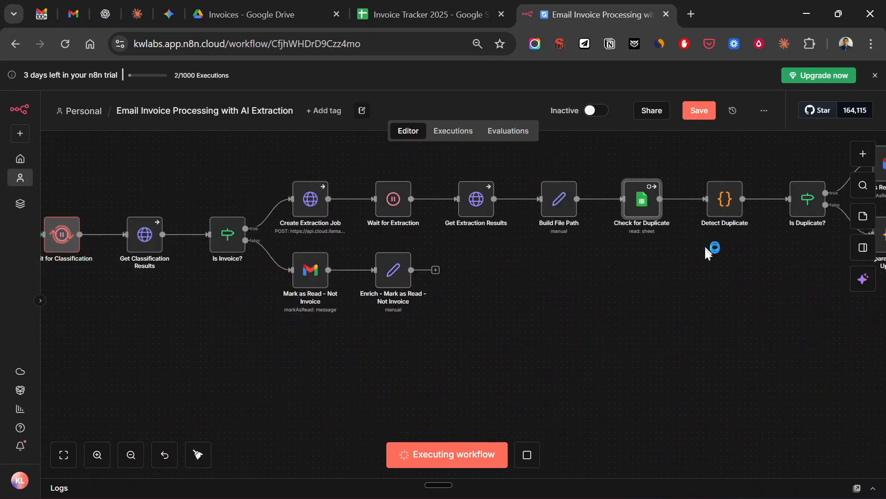
pyautogui.moveTo(700, 283); pyautogui.dragTo(579, 310)
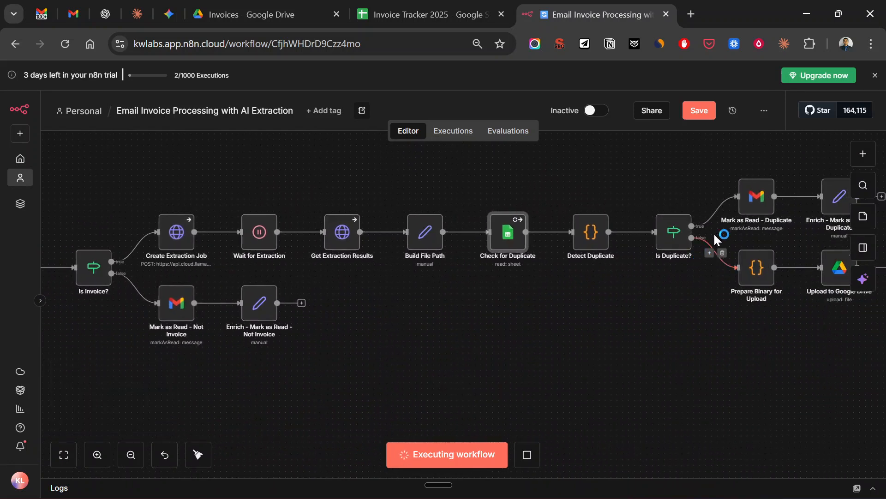
pyautogui.moveTo(682, 312); pyautogui.dragTo(585, 333)
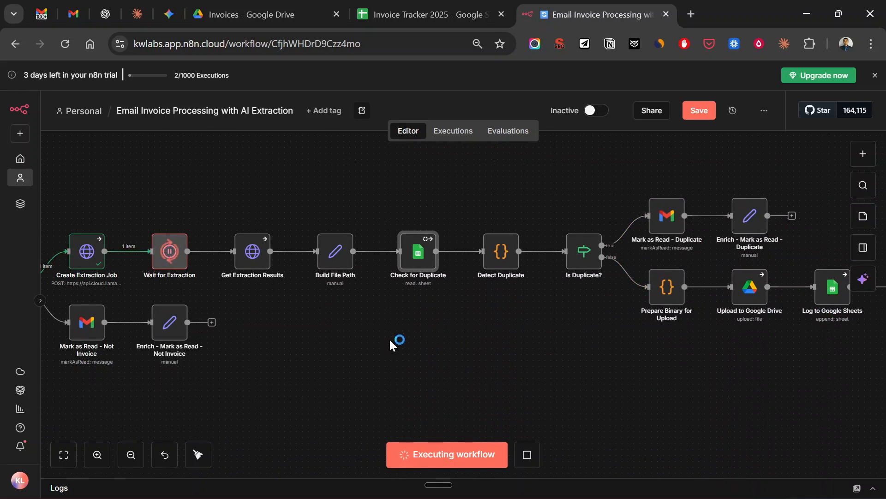
pyautogui.hscroll(4, 461, 352)
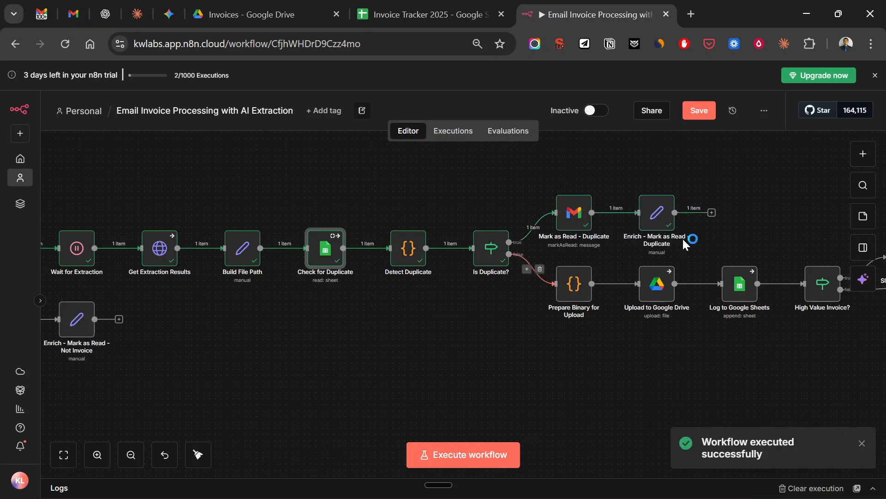
# - Inspect the duplicateReason output of the Enrich - Mark as Read - Duplicate node and look over the executed path on the canvas
pyautogui.click(663, 217)
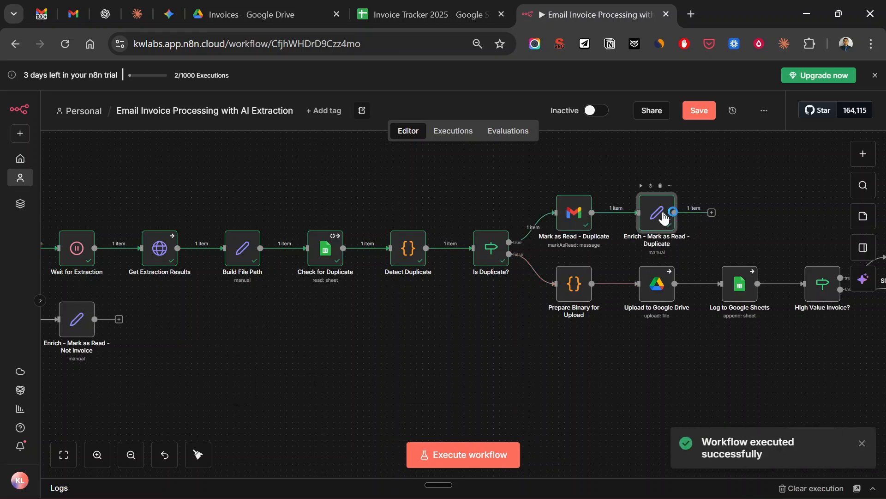
pyautogui.doubleClick(663, 218)
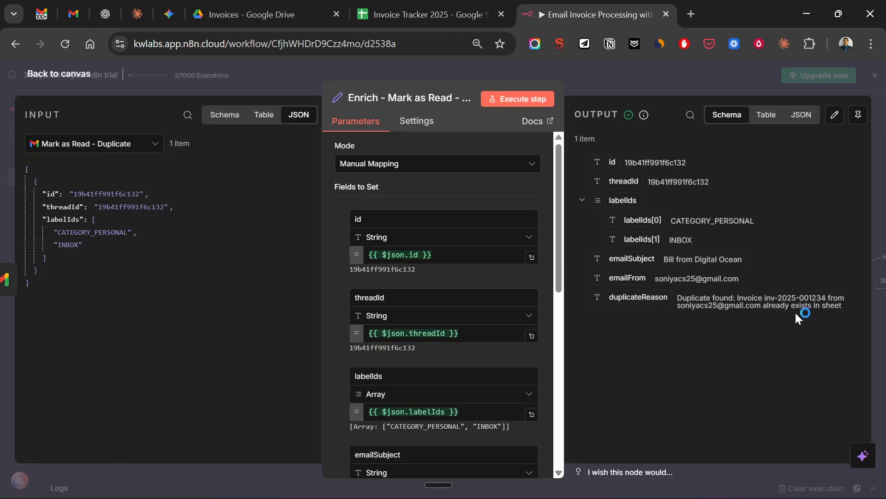
pyautogui.press('Escape')
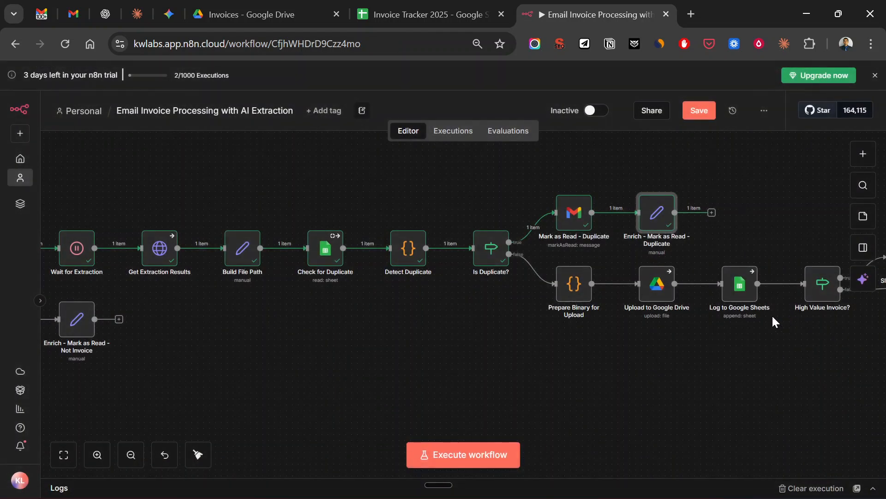
pyautogui.scroll(-5, 629, 377)
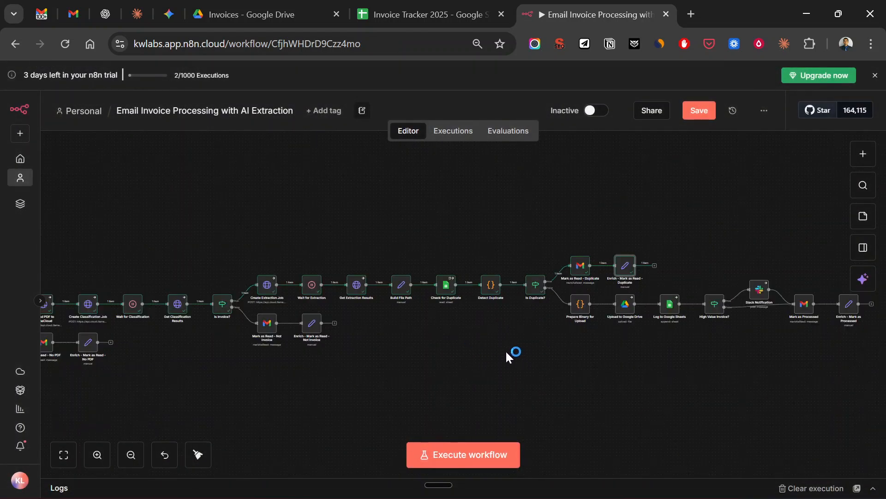
pyautogui.moveTo(428, 350); pyautogui.dragTo(552, 313)
pyautogui.hscroll(-2, 277, 337)
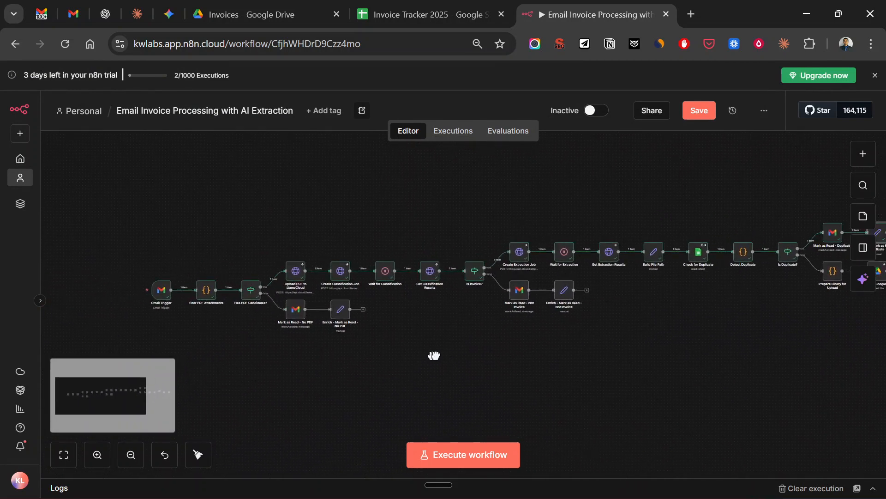
pyautogui.scroll(2, 194, 298)
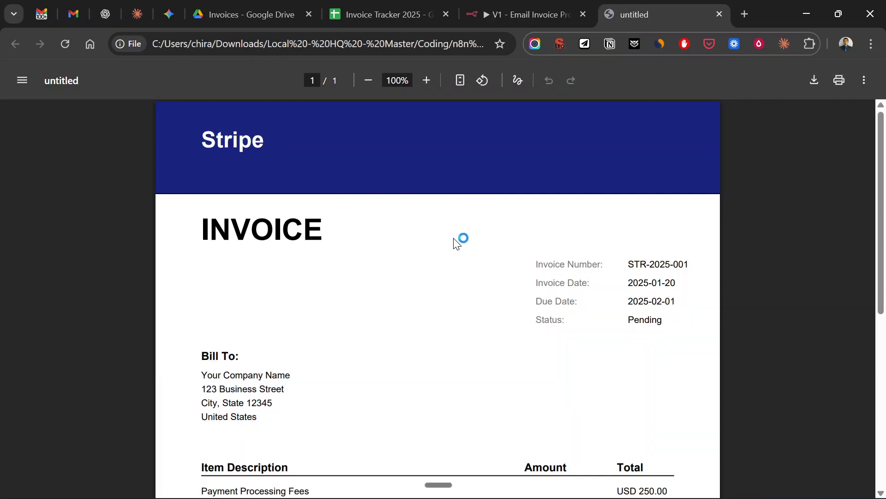
# - Review the line items and total of the Stripe invoice PDF and check its "check this" email in the Gmail inbox
pyautogui.scroll(-6, 521, 239)
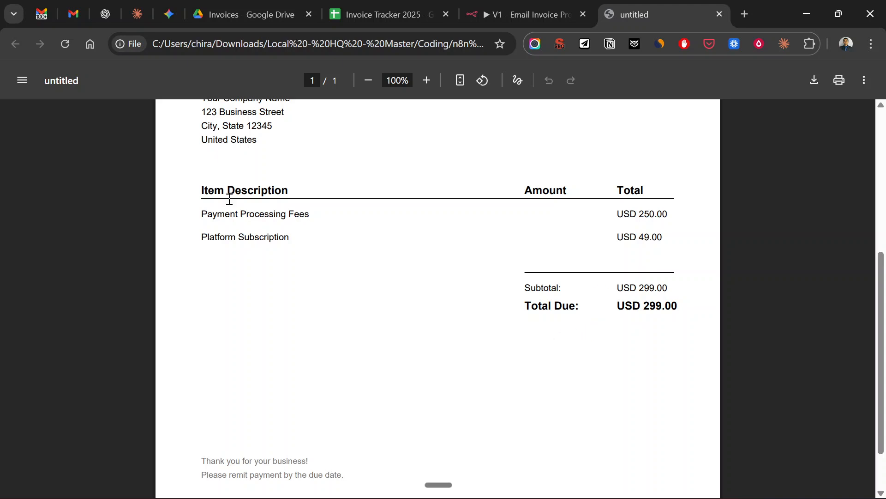
pyautogui.click(44, 16)
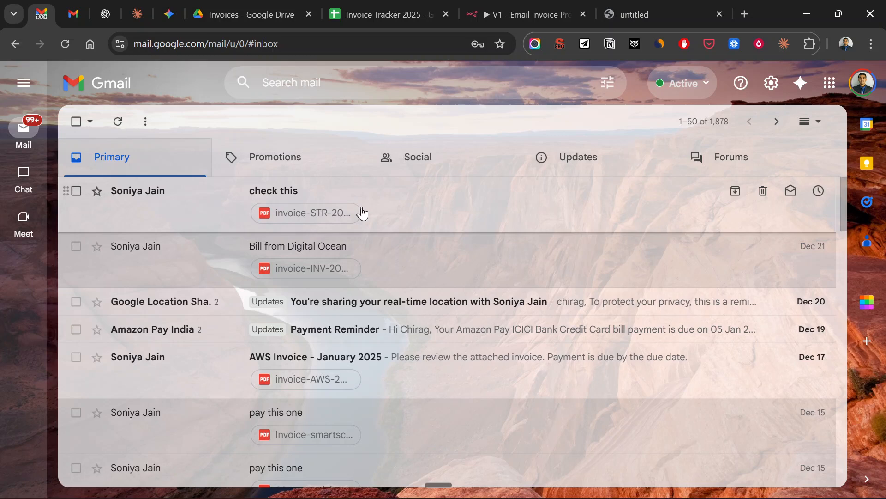
# - Execute the V1 - Email Invoice Processing with AI Extraction workflow in n8n and follow the run through to Enrich - Mark as Processed
pyautogui.click(522, 15)
pyautogui.click(446, 455)
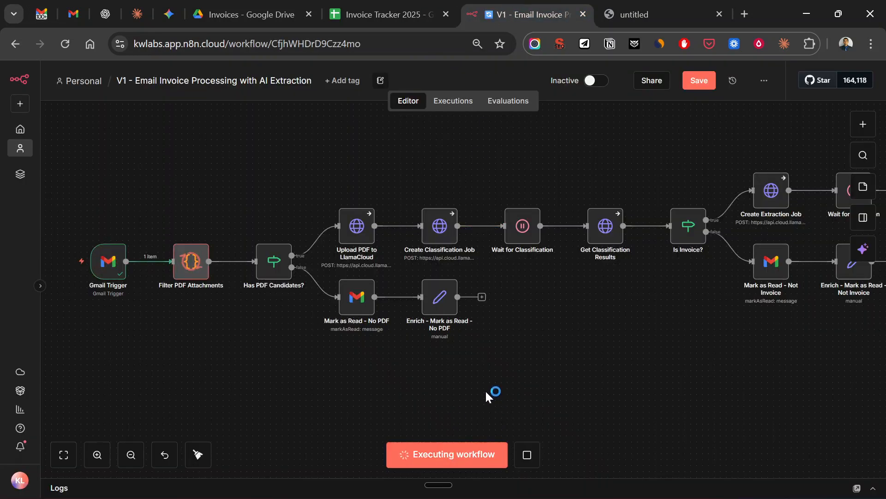
pyautogui.hscroll(10, 441, 393)
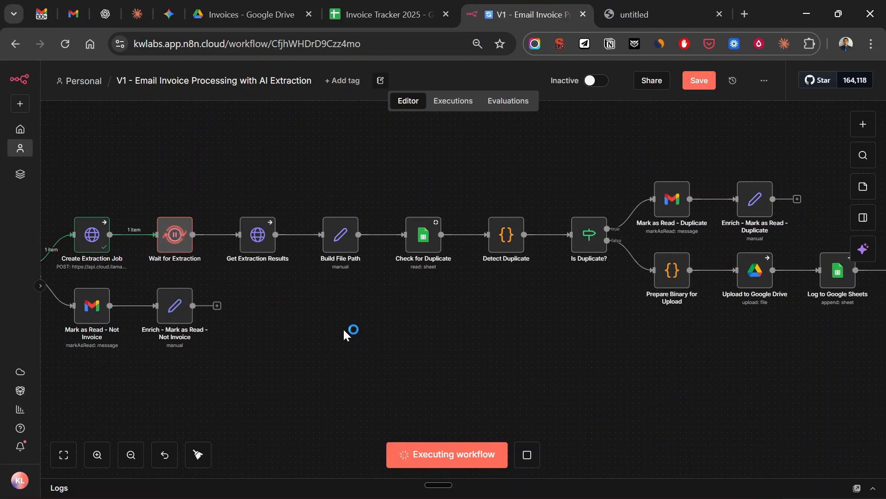
pyautogui.moveTo(570, 330); pyautogui.dragTo(483, 313)
pyautogui.moveTo(847, 286); pyautogui.dragTo(663, 343)
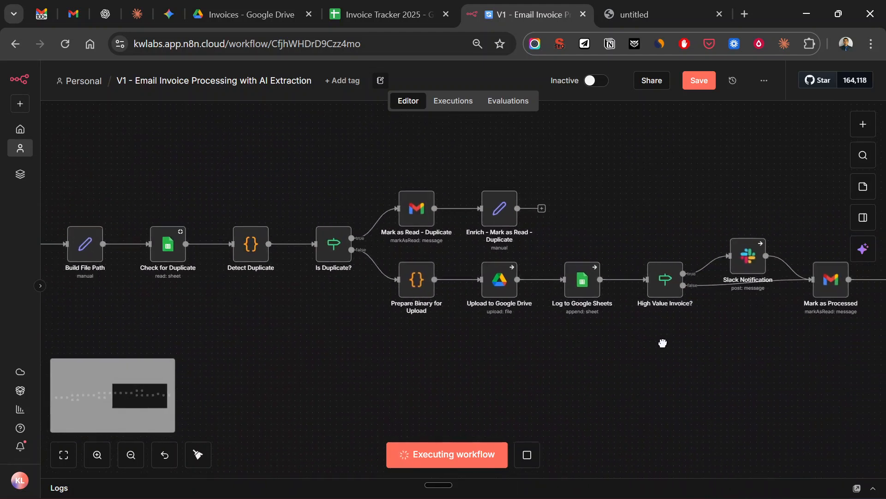
pyautogui.moveTo(568, 350); pyautogui.dragTo(717, 334)
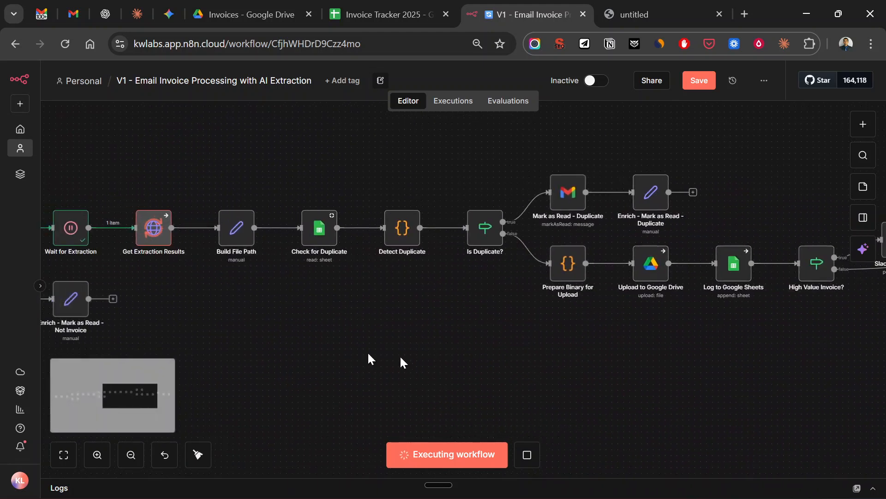
pyautogui.moveTo(318, 339); pyautogui.dragTo(367, 356)
pyautogui.moveTo(518, 348); pyautogui.dragTo(244, 350)
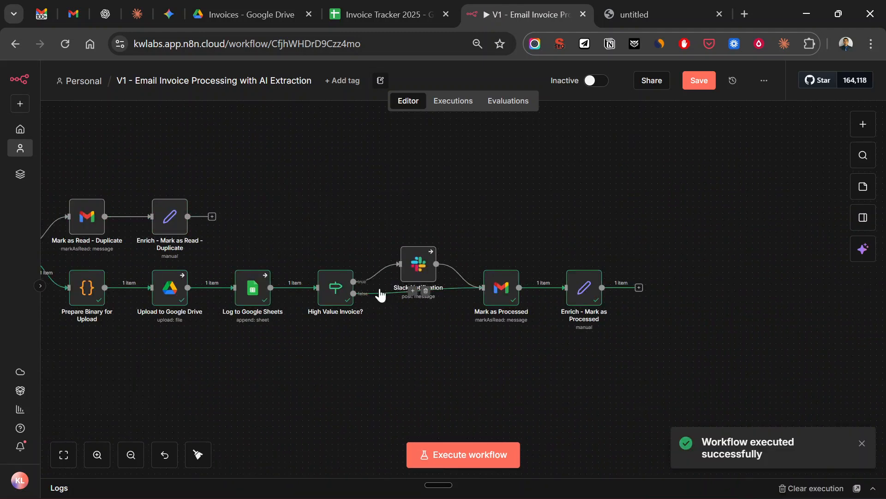
# - Examine the path taken from High Value Invoice? and inspect the Mark as Processed node's output as JSON
pyautogui.scroll(4, 381, 291)
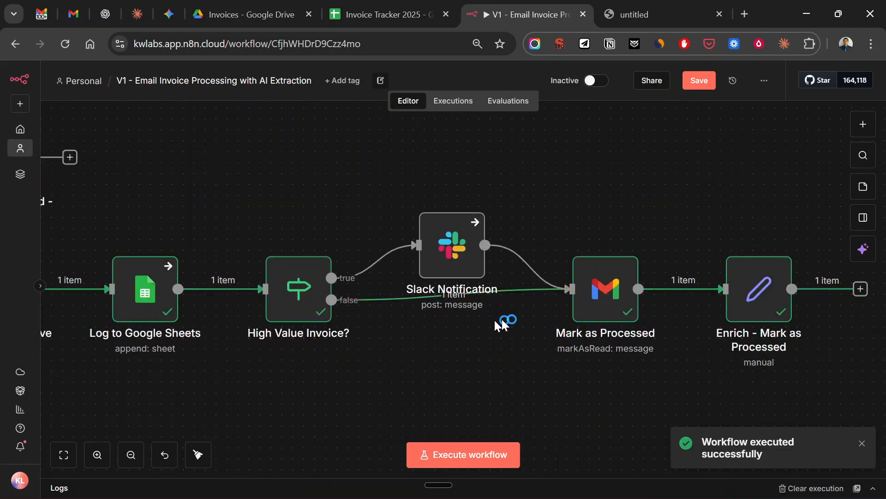
pyautogui.click(614, 306)
pyautogui.doubleClick(613, 306)
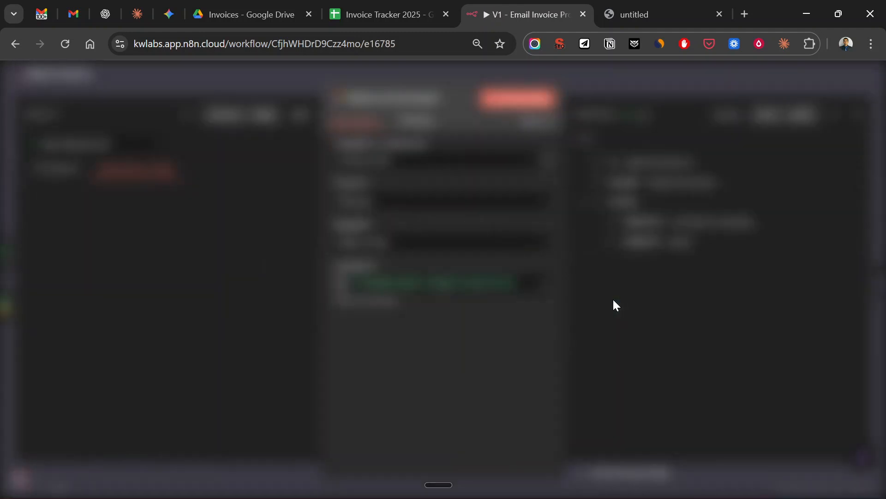
pyautogui.click(801, 114)
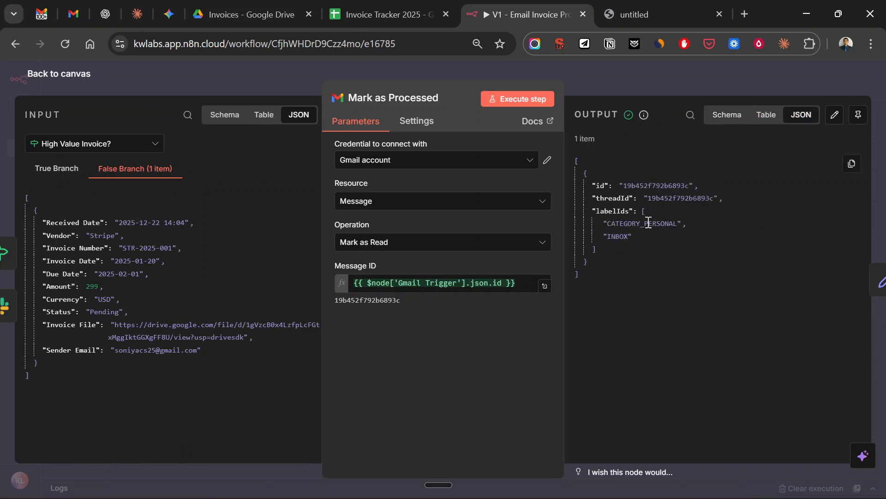
pyautogui.press('Escape')
# - Inspect the output of the Enrich - Mark as Processed node and check the read status of the "check this" email in Gmail
pyautogui.moveTo(693, 364); pyautogui.dragTo(514, 352)
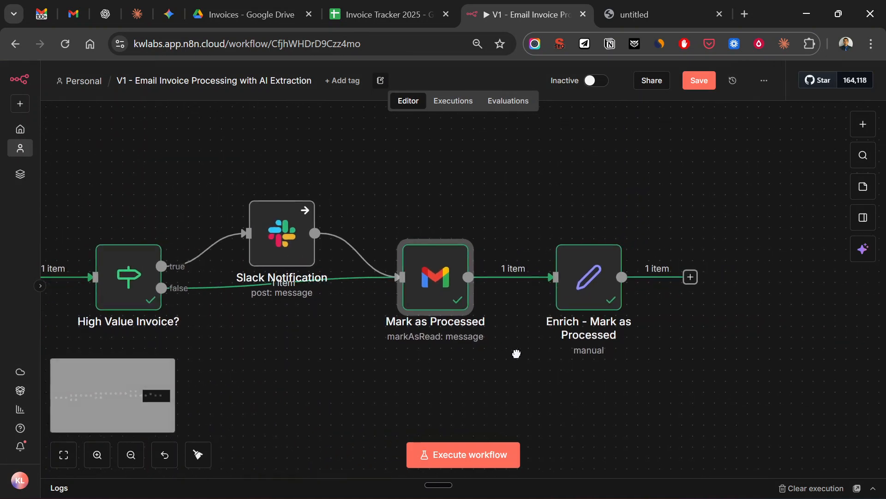
pyautogui.click(591, 298)
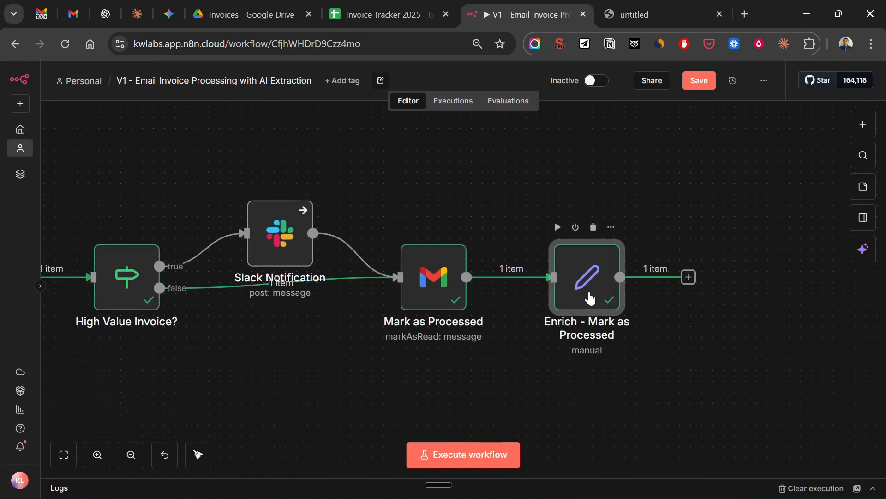
pyautogui.doubleClick(590, 299)
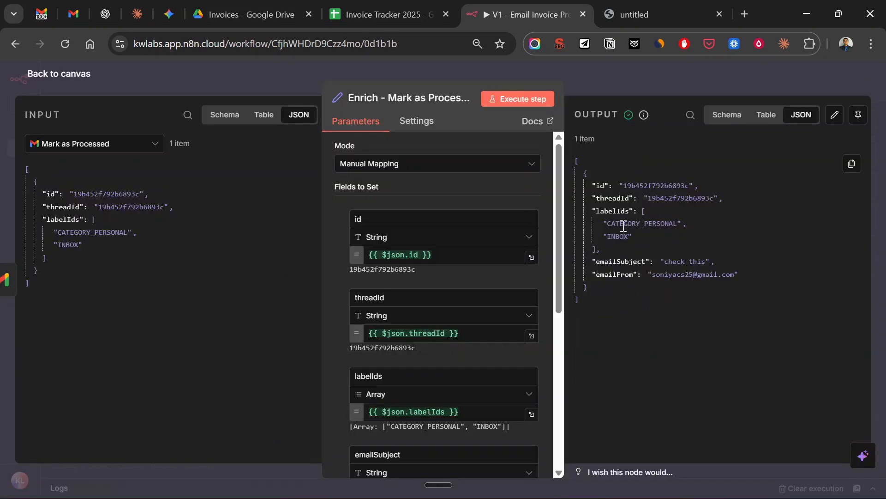
pyautogui.hotkey('ctrl', '1')
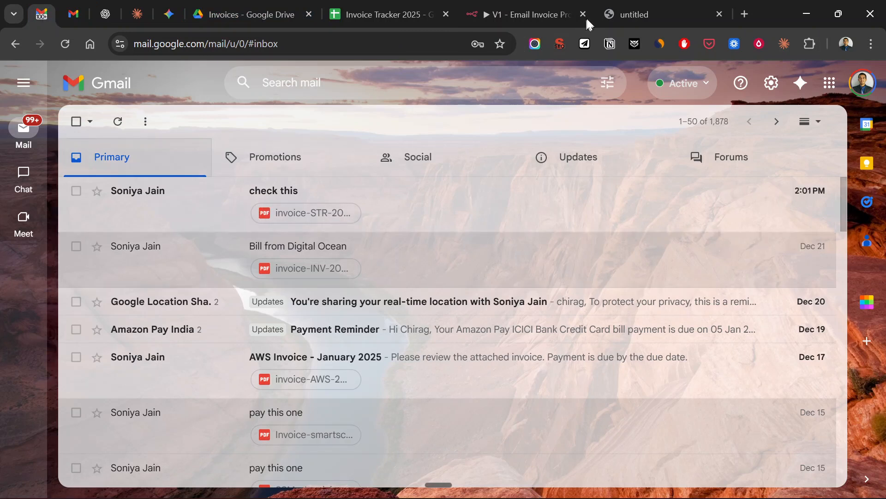
pyautogui.click(535, 14)
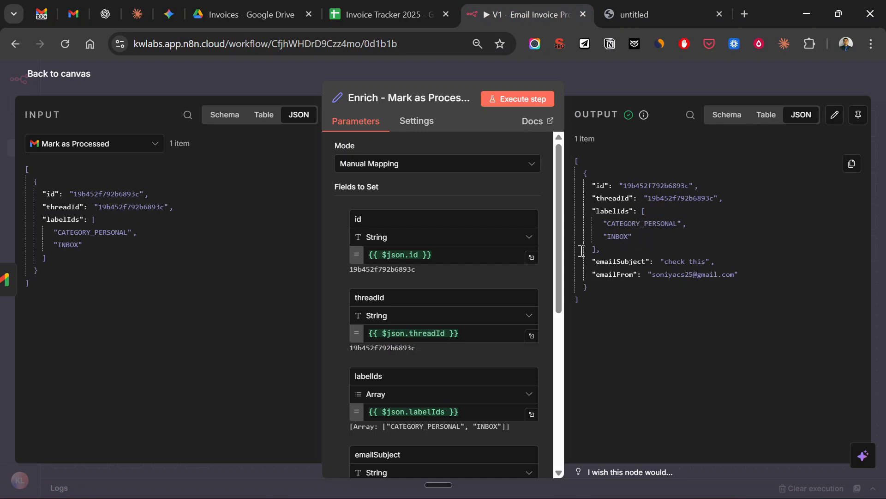
# - Compare the Stripe row in Invoice Tracker 2025 with the invoice PDF and check for the uploaded file in the Drive Invoices folder
pyautogui.click(380, 11)
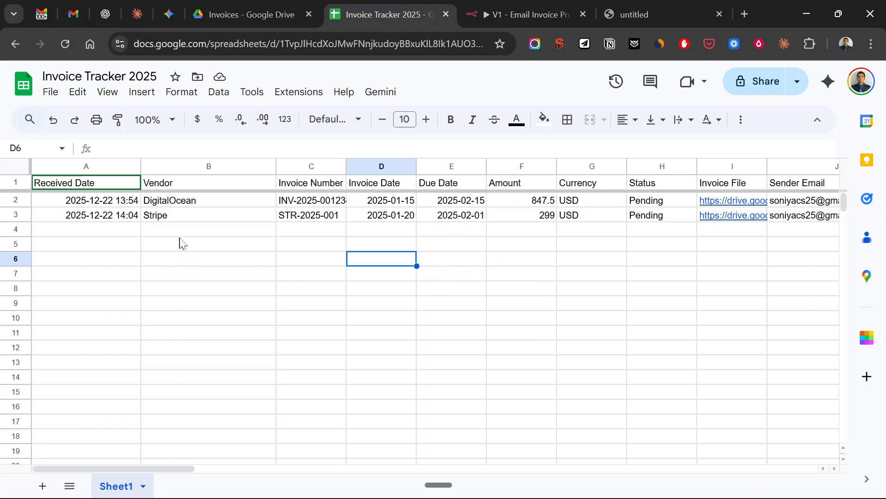
pyautogui.click(709, 12)
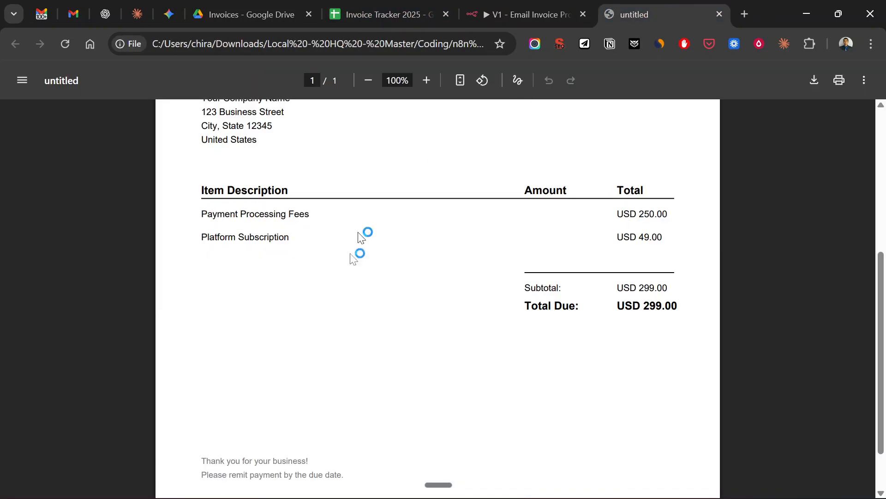
pyautogui.scroll(5, 360, 238)
pyautogui.scroll(-1, 385, 313)
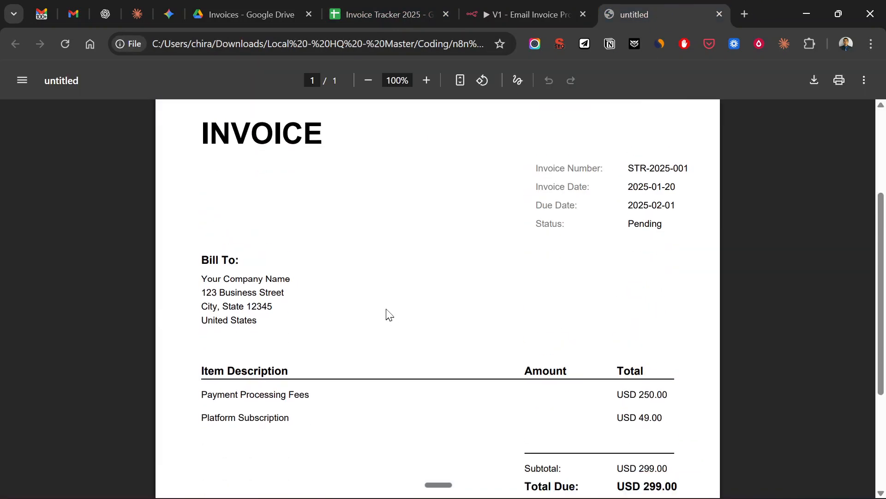
pyautogui.scroll(3, 388, 312)
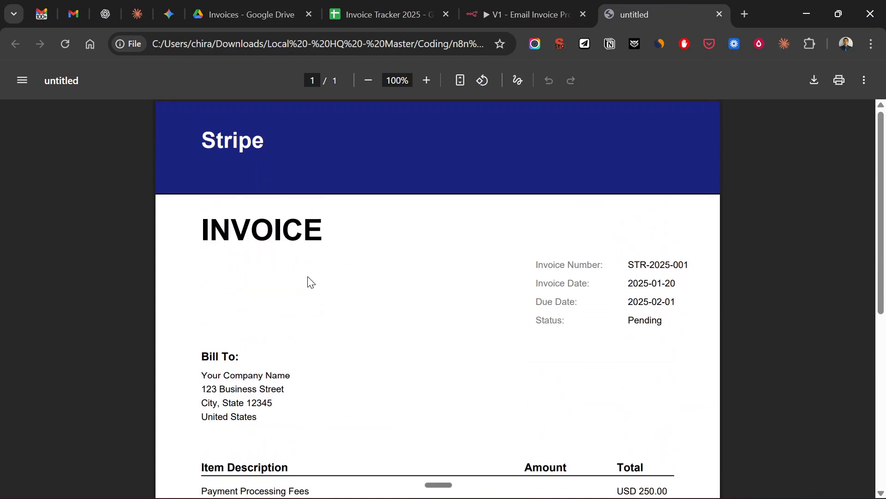
pyautogui.click(401, 8)
pyautogui.click(263, 13)
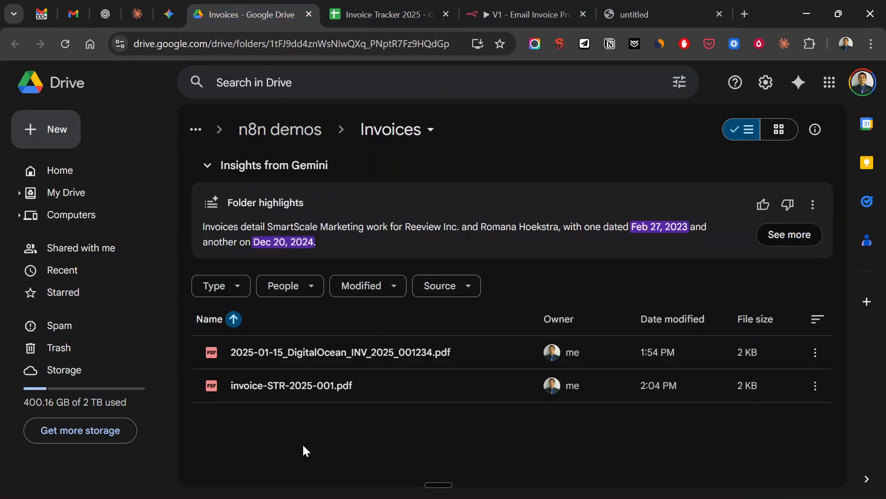